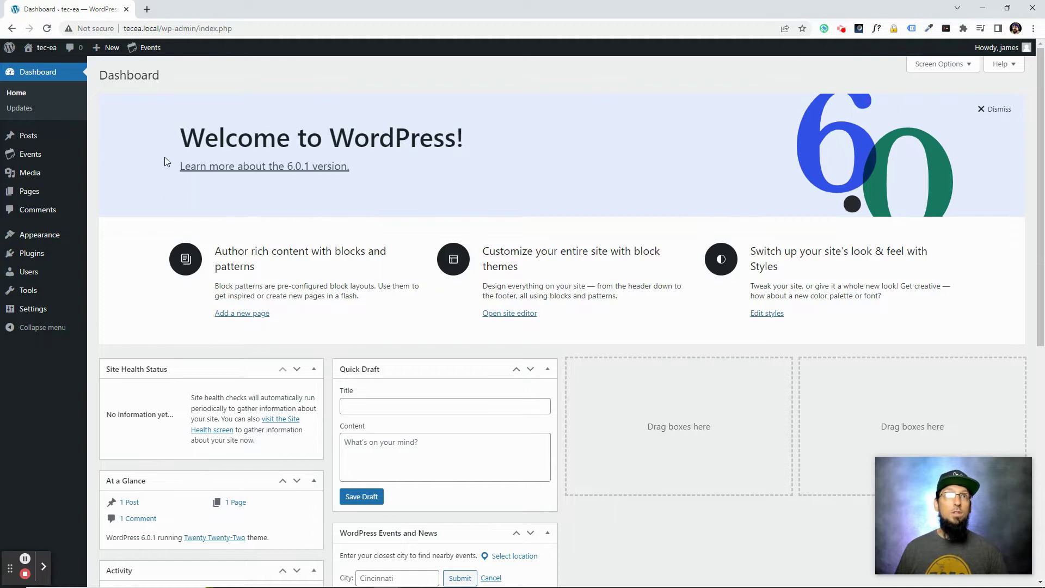
Open Events > Import and browse the Select Origin list, leaving the origin unchosen.
mouse_move(38, 152)
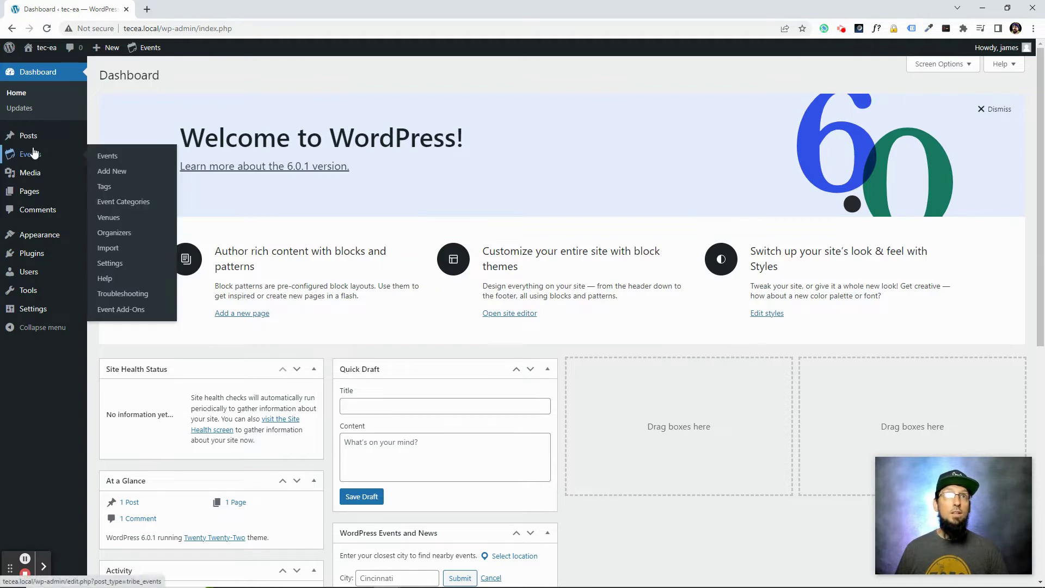
left_click(113, 250)
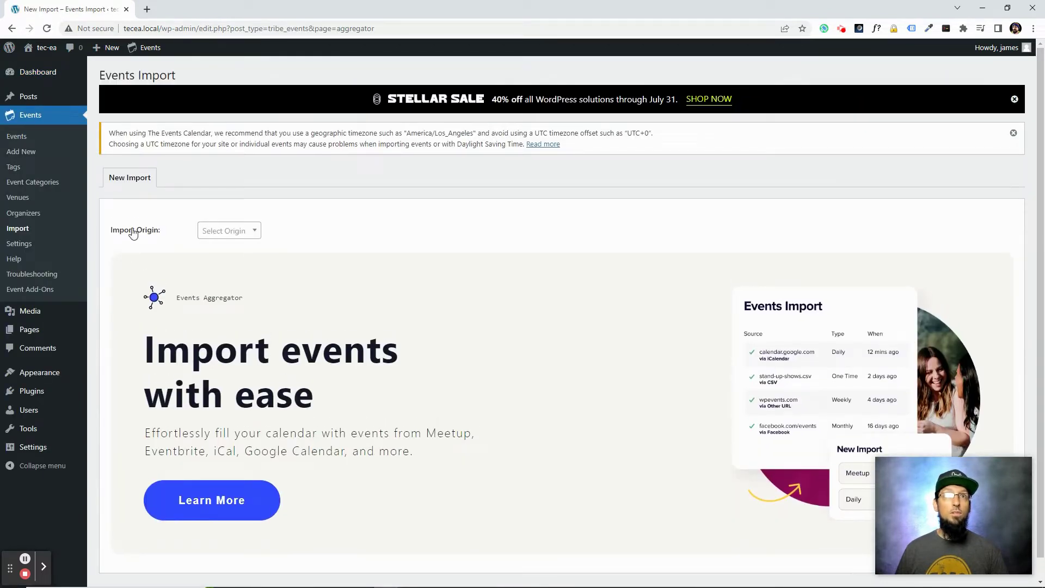
left_click(224, 233)
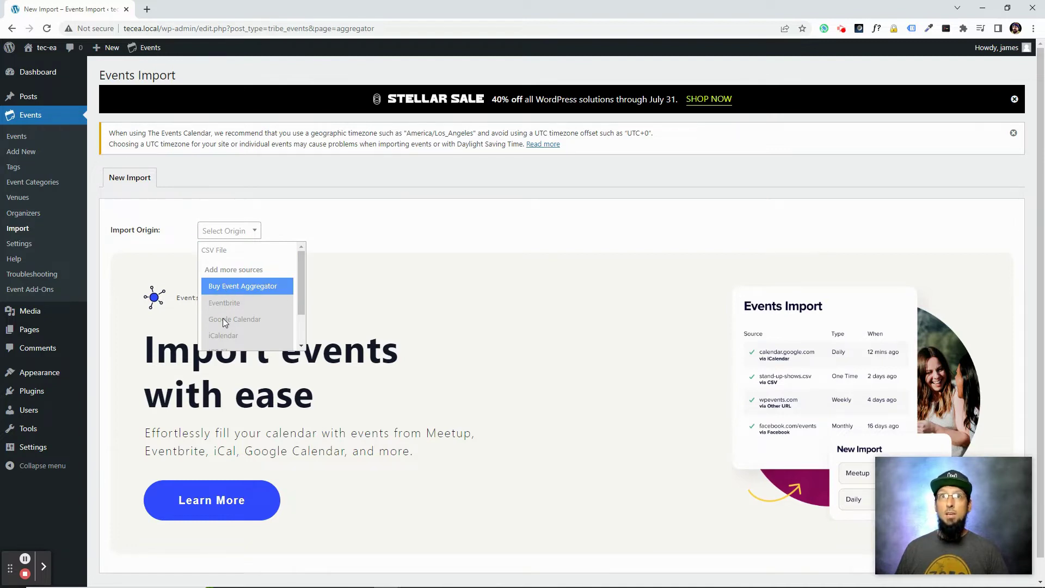
scroll(303, 262, "down", 1)
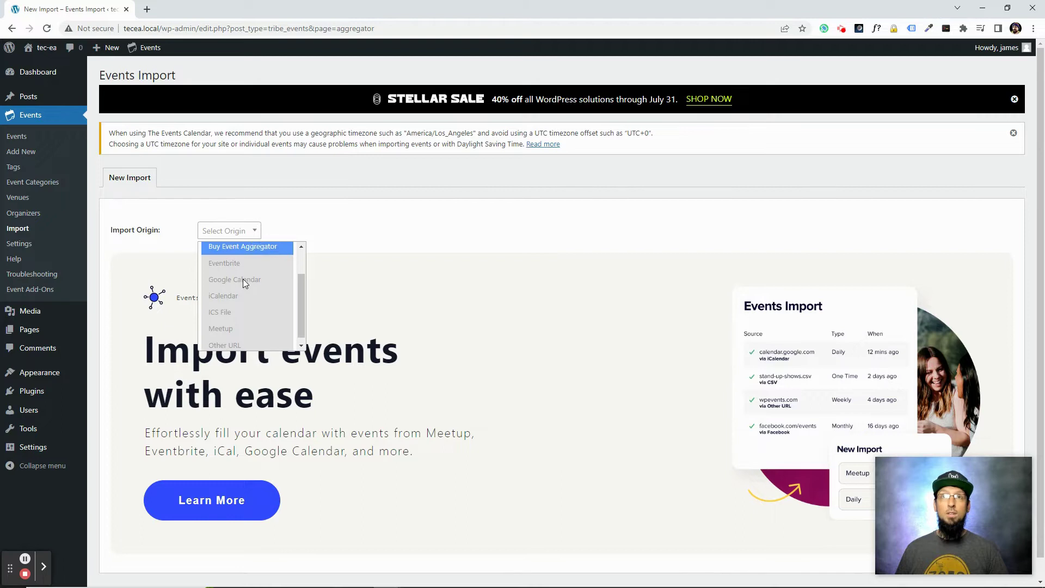
scroll(243, 279, "up", 3)
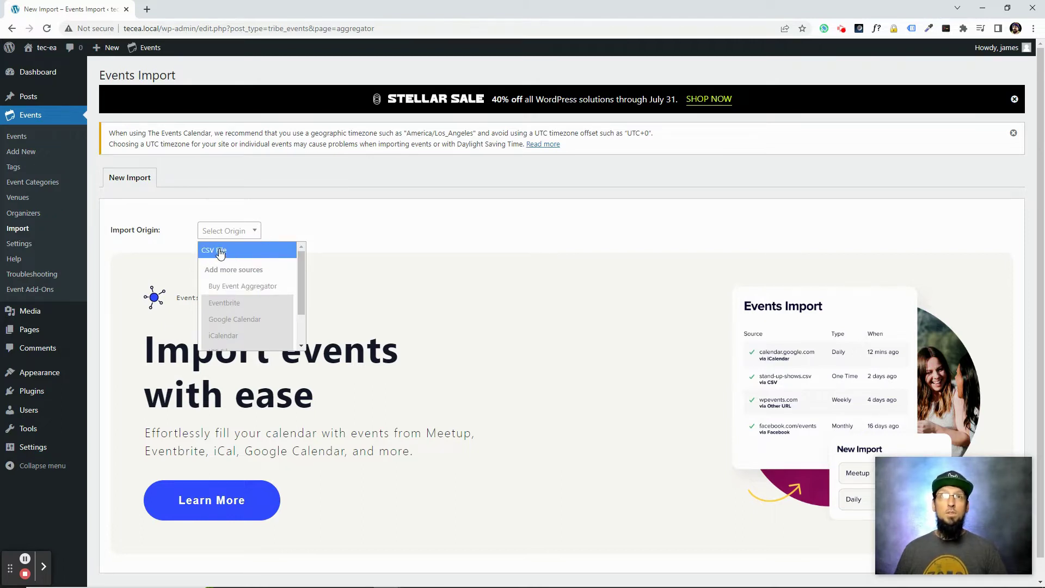
left_click(295, 223)
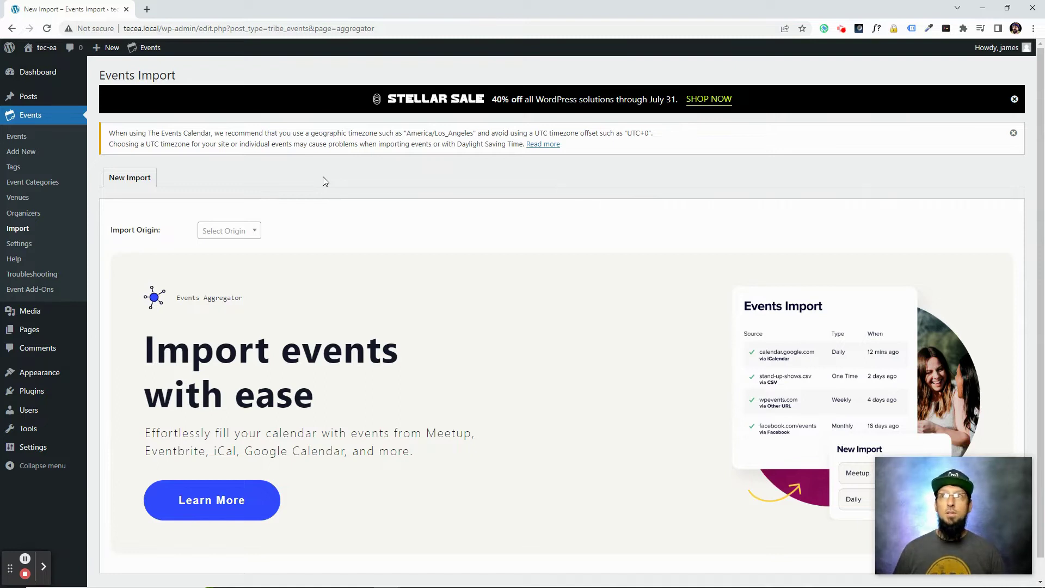
Choose CSV File as origin, name the import 'Test Import' and set content type to Events.
left_click(244, 236)
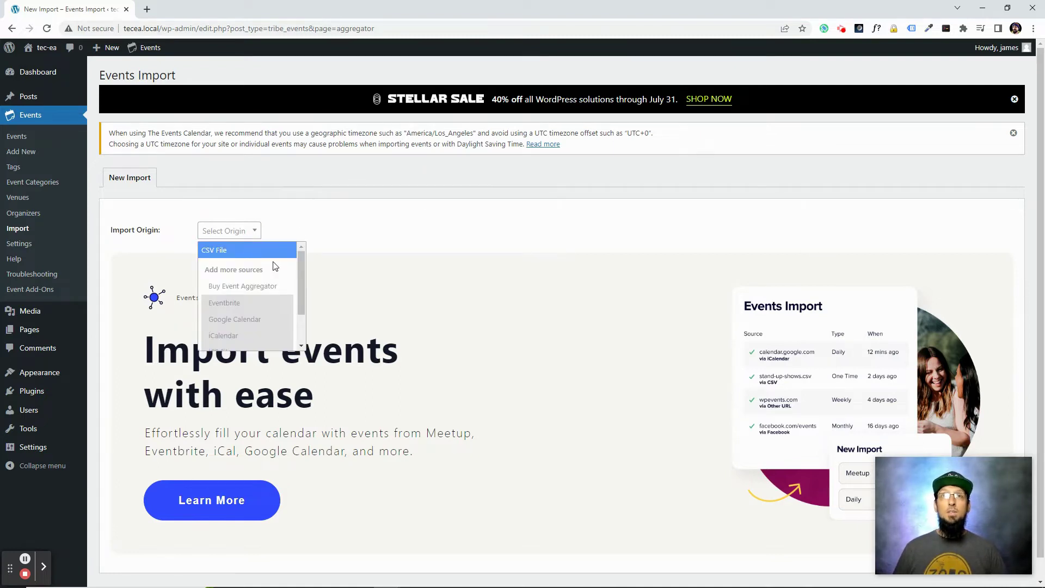
left_click(218, 250)
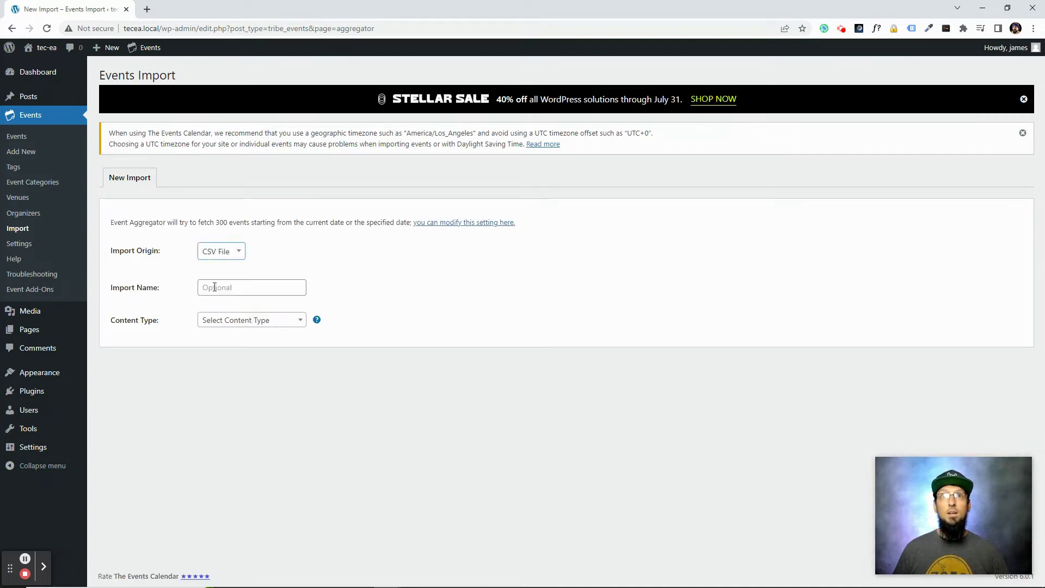
left_click(196, 289)
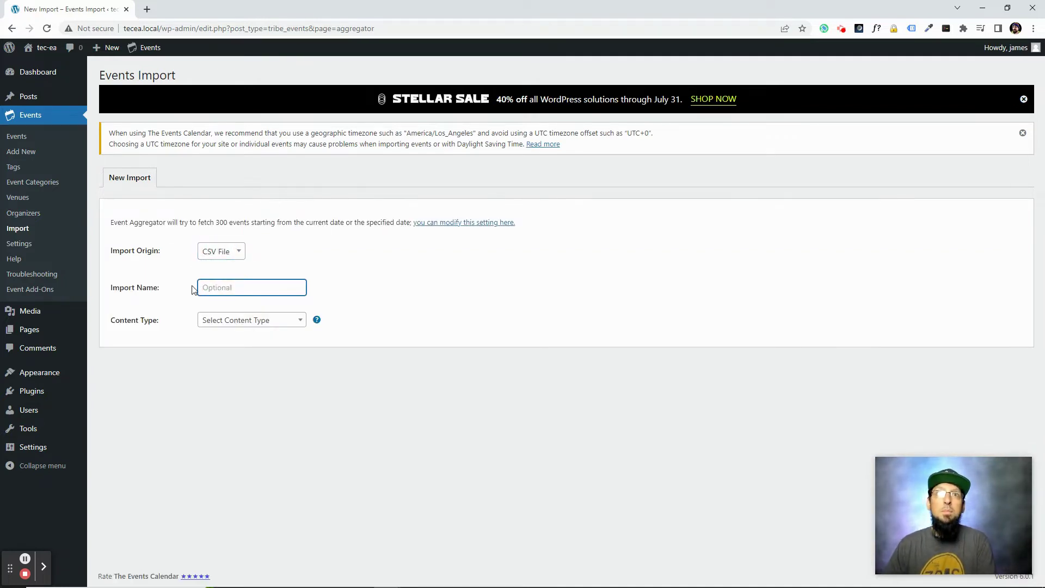
type("Test Import")
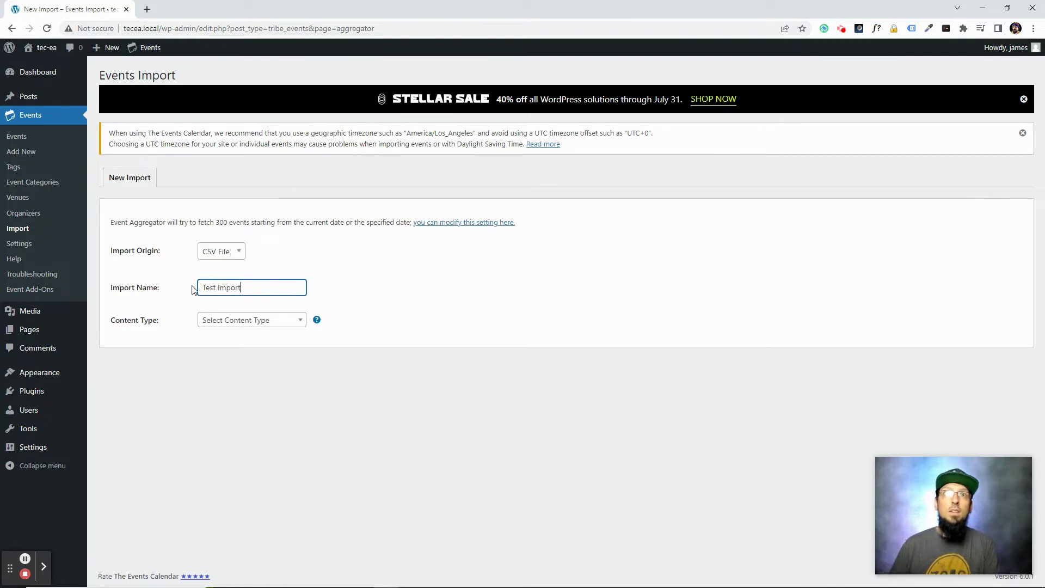
left_click(233, 321)
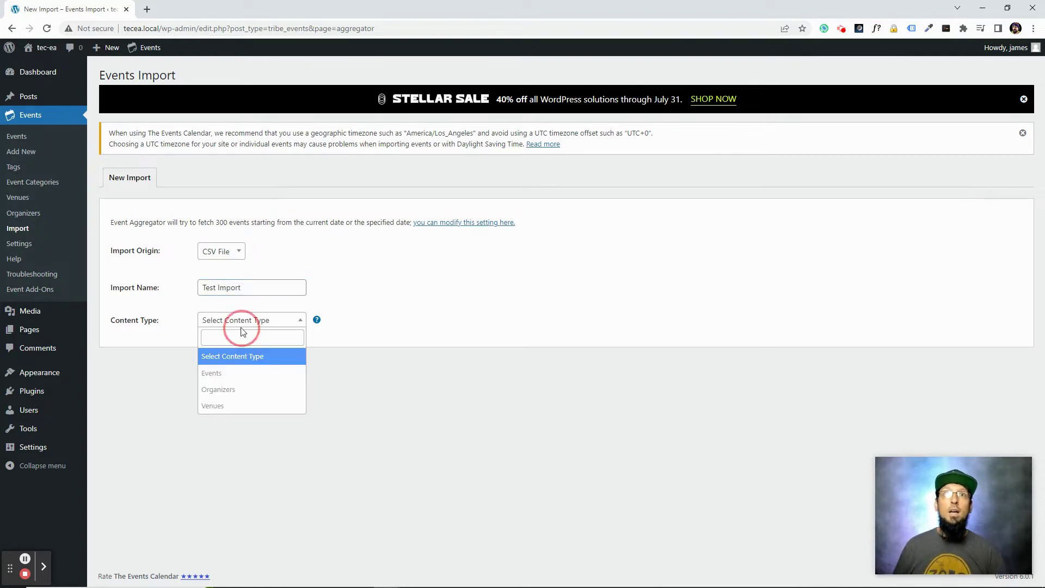
left_click(230, 373)
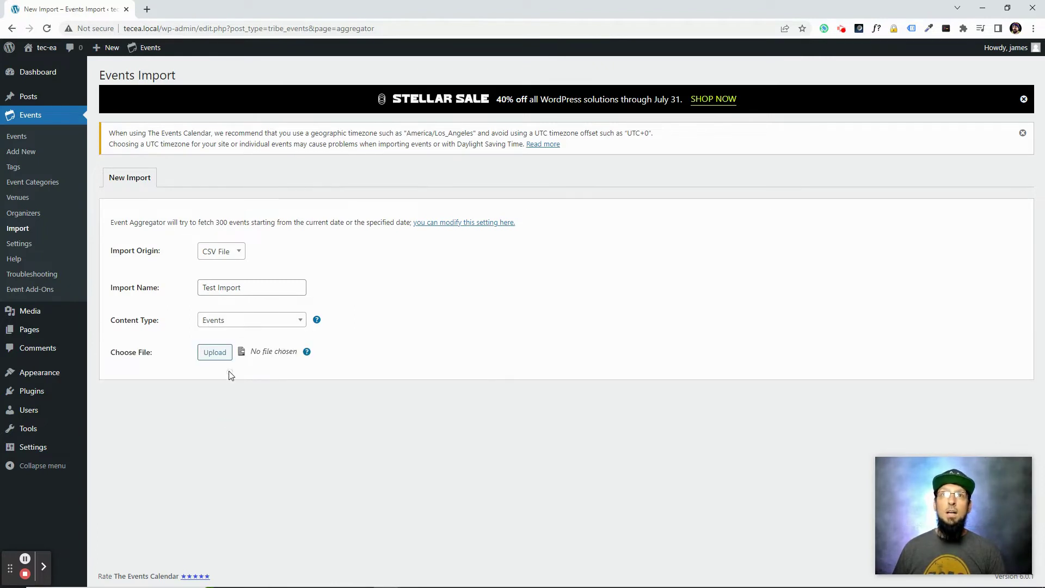
Upload csv-event-file-example.csv and attach it to the import.
left_click(215, 354)
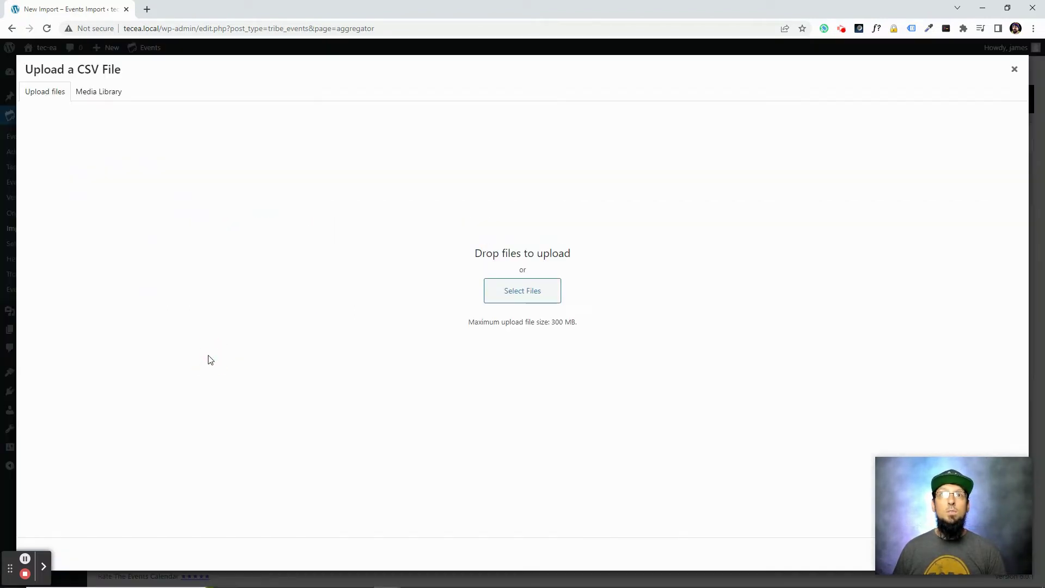
left_click(520, 288)
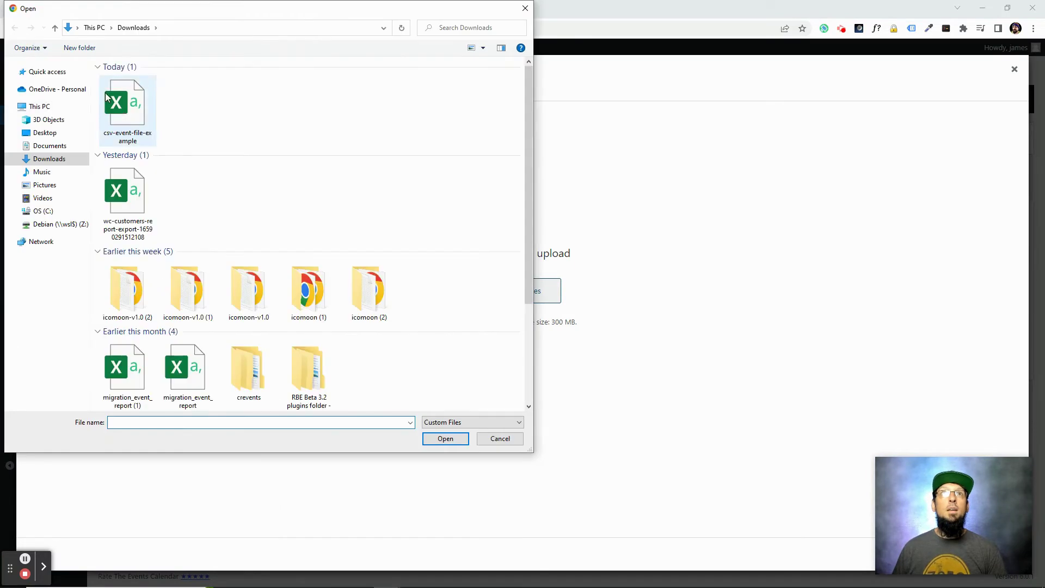
left_click(108, 99)
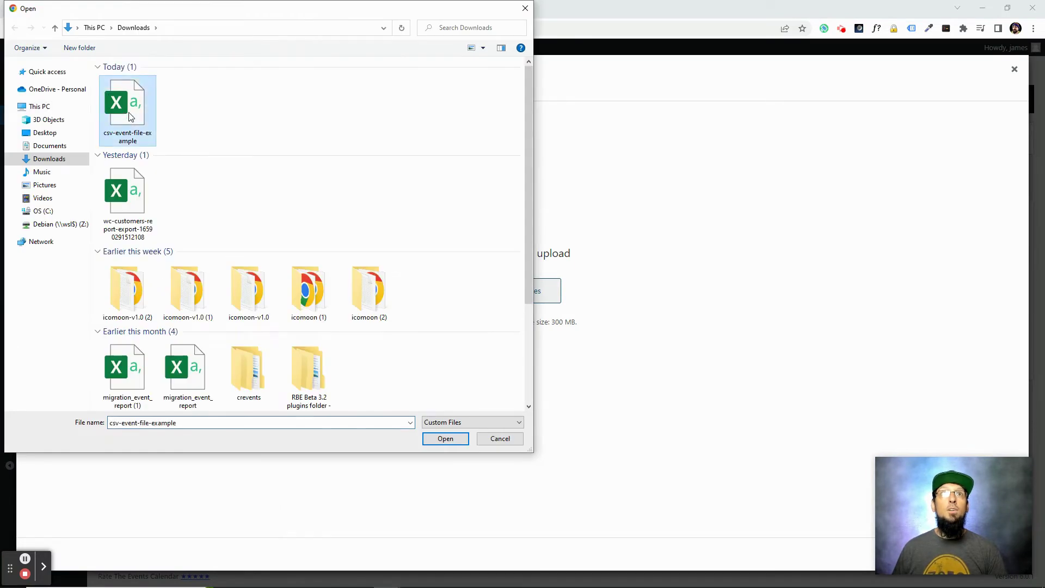
left_click(452, 443)
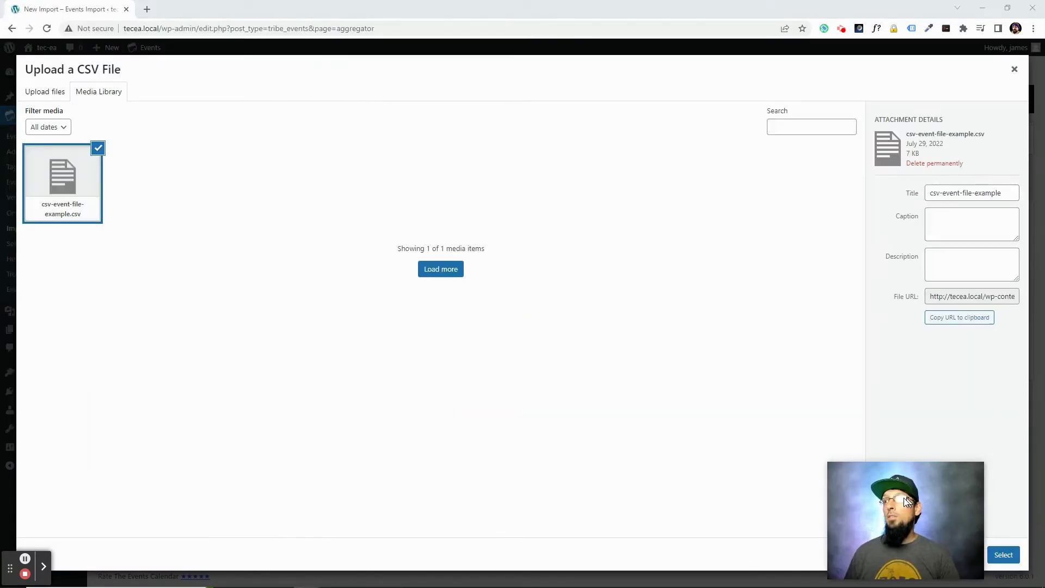
left_click(1004, 555)
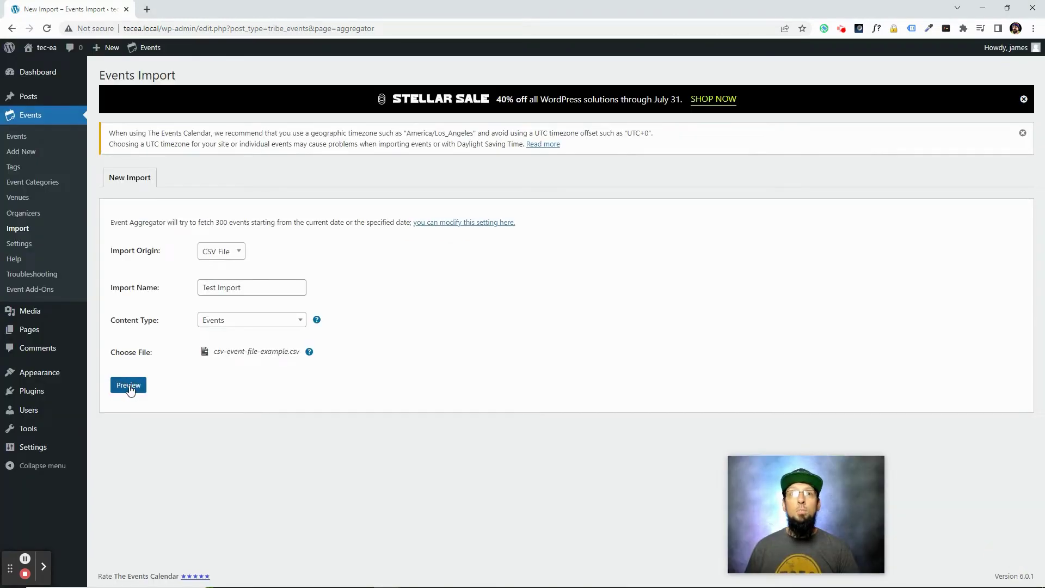
Preview the four CSV events, sort by event name, and keep the first column as Event Name.
left_click(128, 386)
scroll(361, 495, "down", 1)
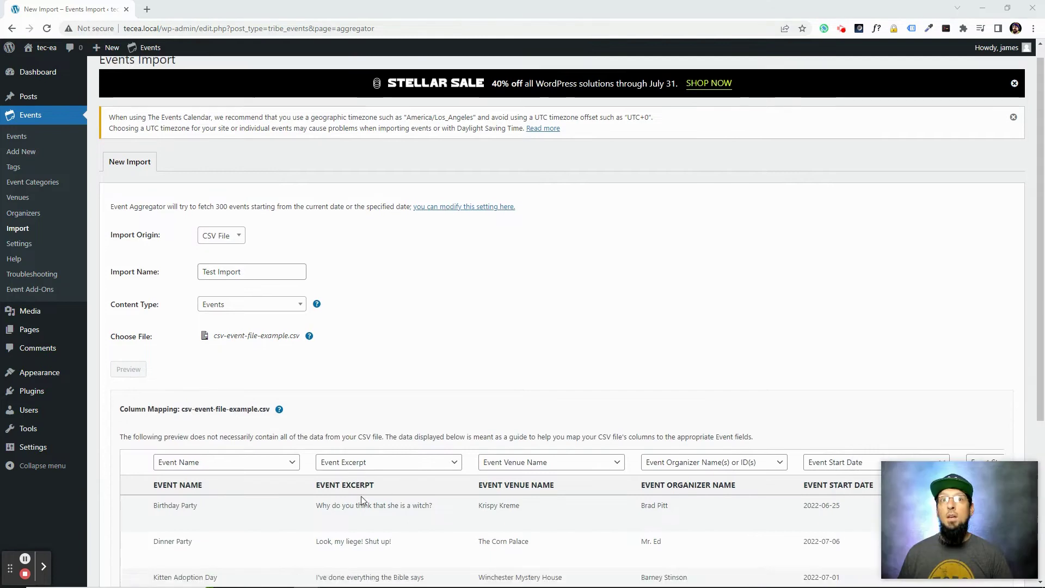
scroll(361, 496, "down", 5)
scroll(384, 396, "up", 2)
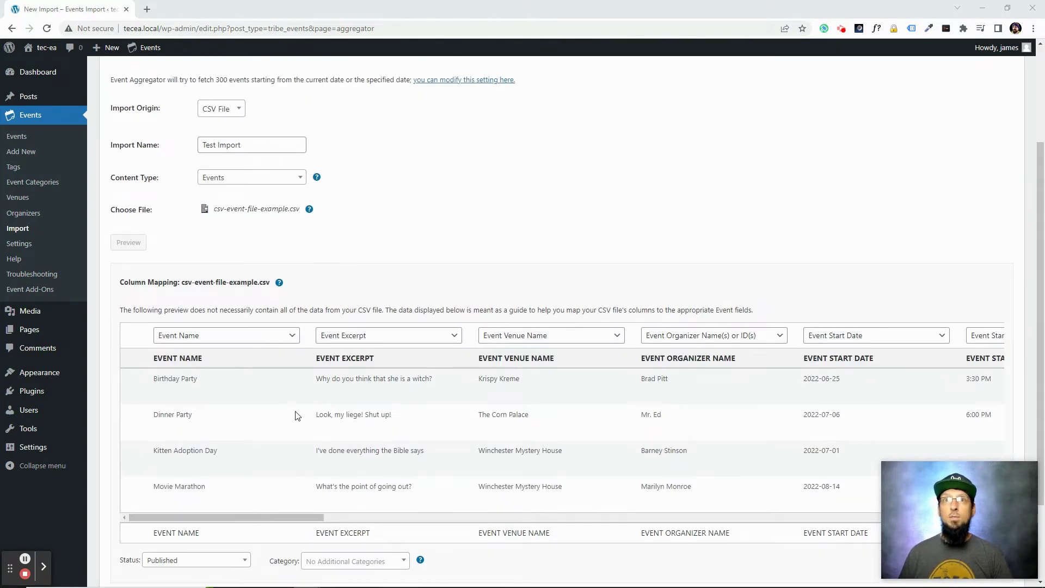
left_click(158, 358)
scroll(192, 364, "up", 3)
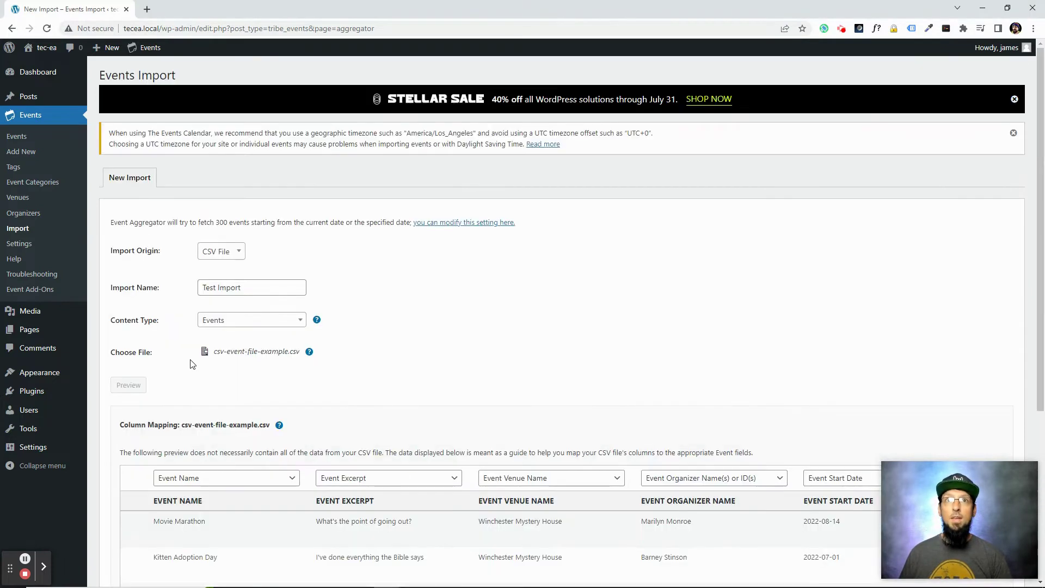
scroll(191, 359, "down", 3)
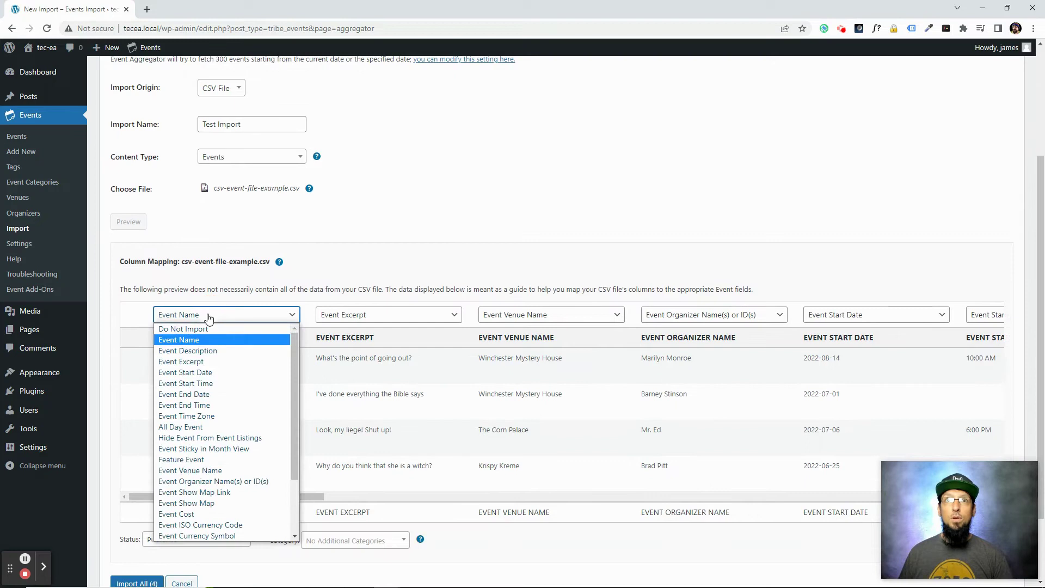
left_click(176, 340)
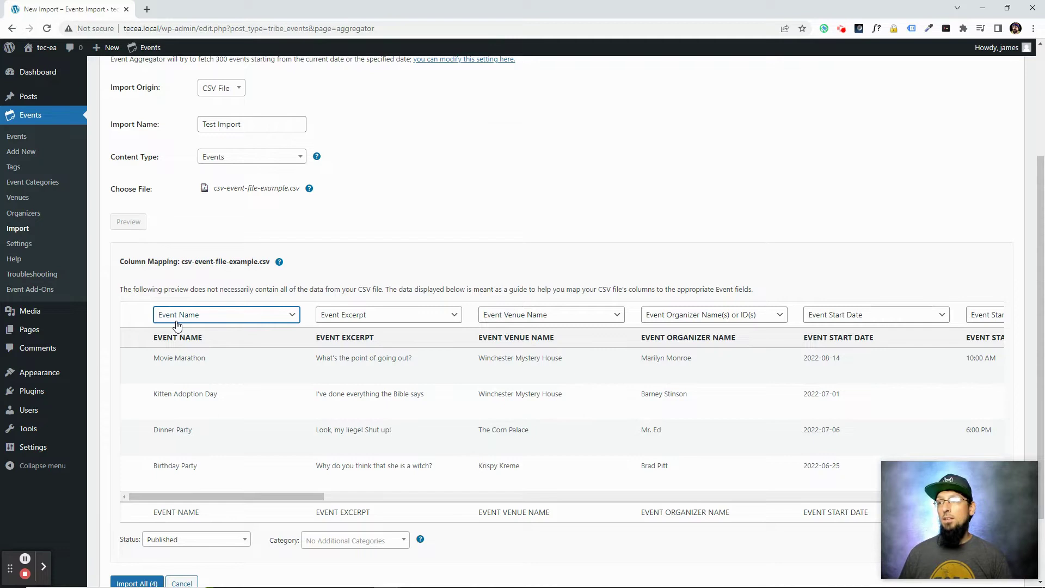
left_click(199, 316)
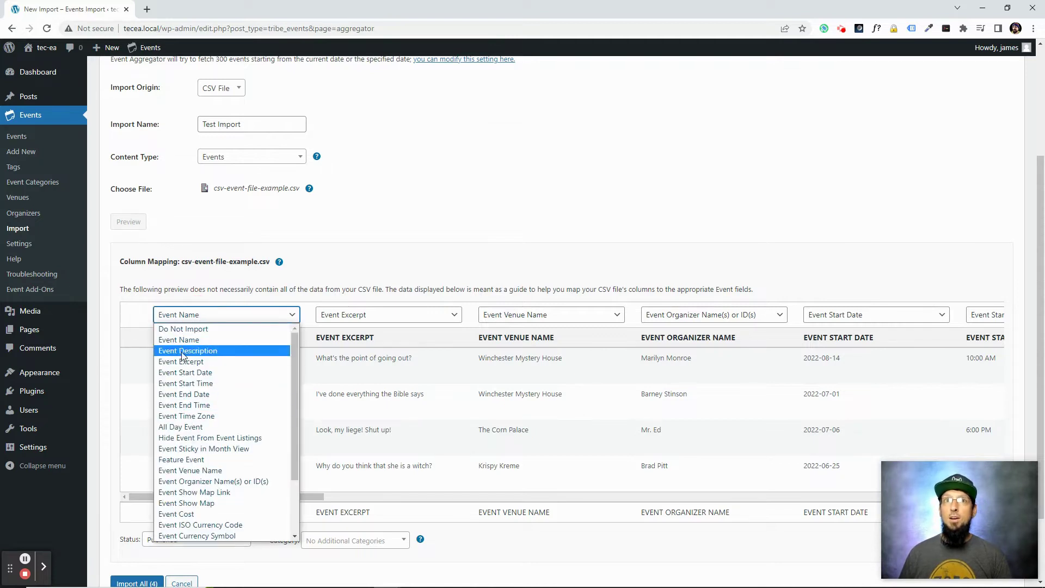
left_click(184, 341)
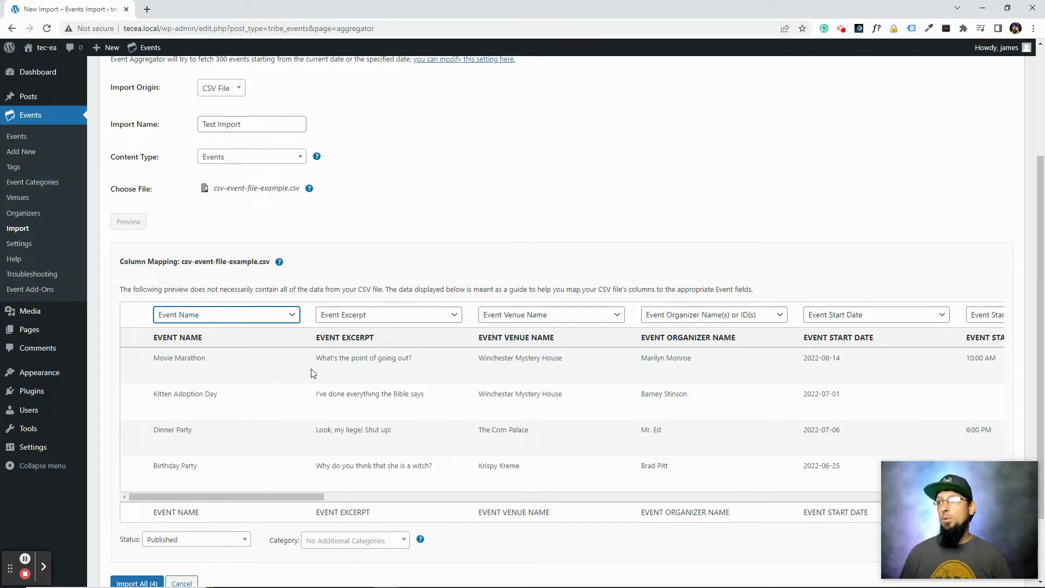
Map the all-day column to All Day Event and TIMEZONE to Event Time Zone.
left_click_drag(295, 494, 499, 486)
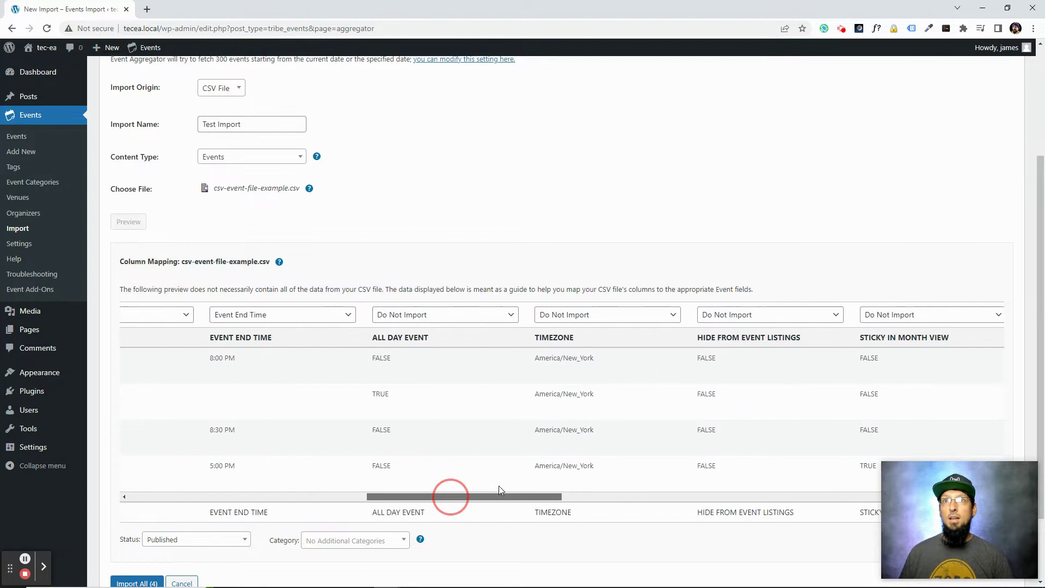
left_click(422, 314)
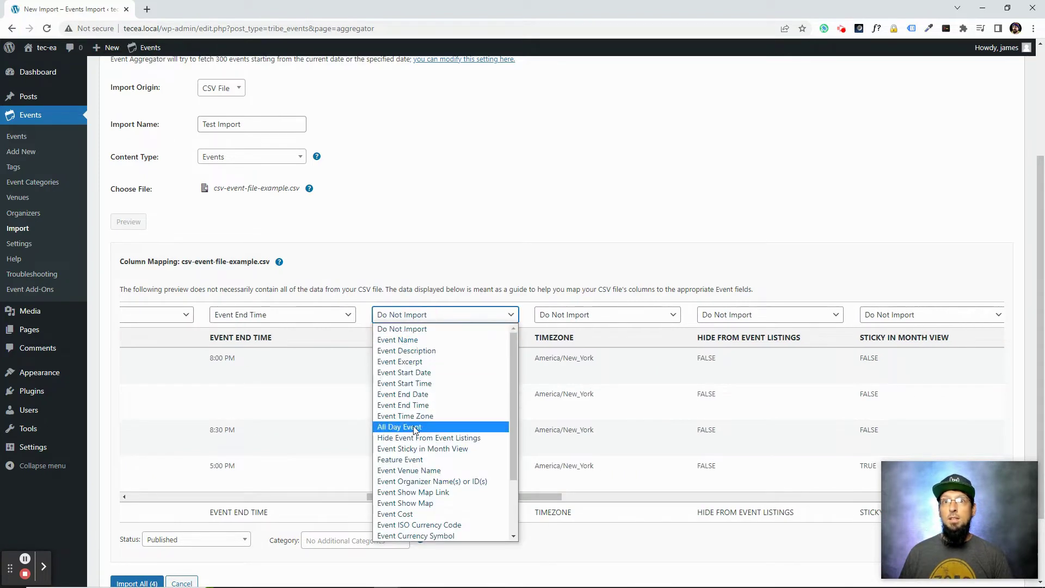
scroll(463, 414, "down", 2)
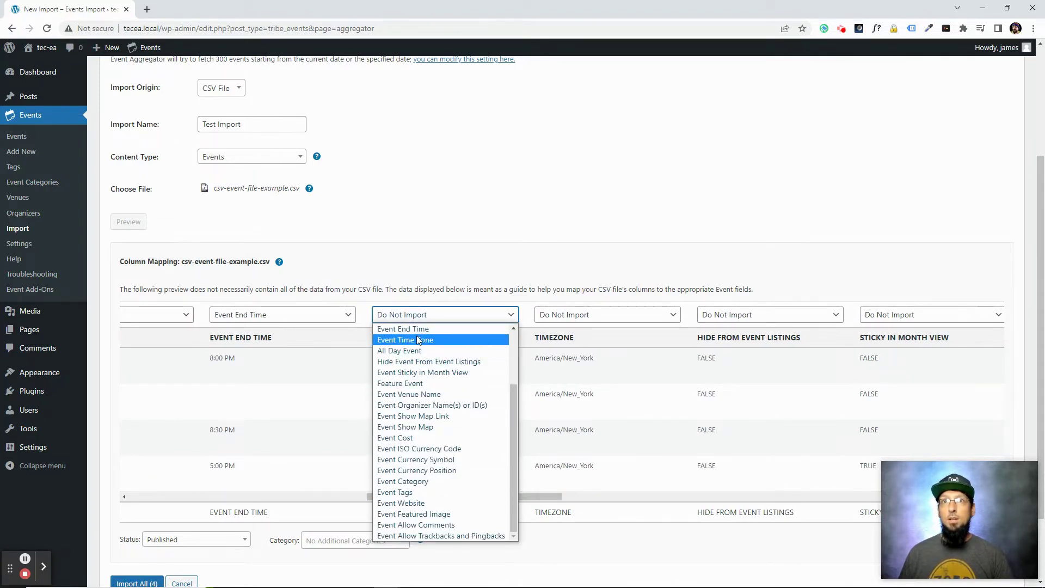
left_click(405, 351)
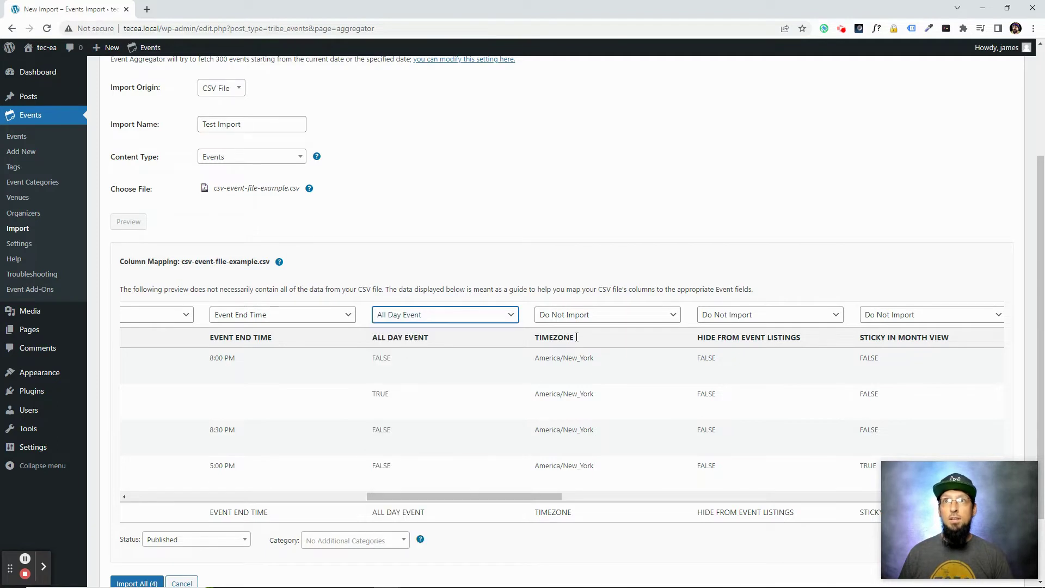
left_click(572, 315)
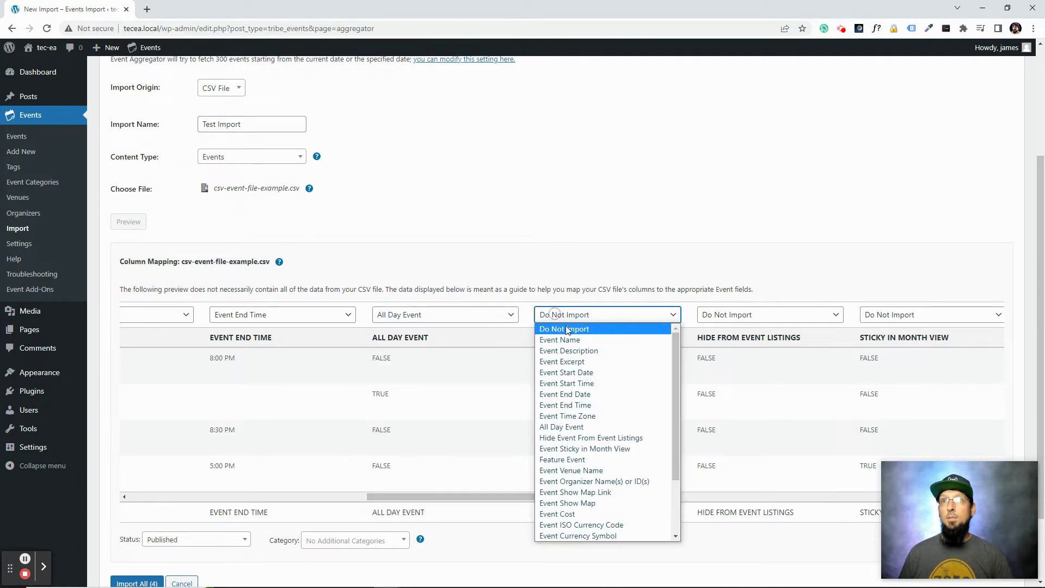
left_click(575, 417)
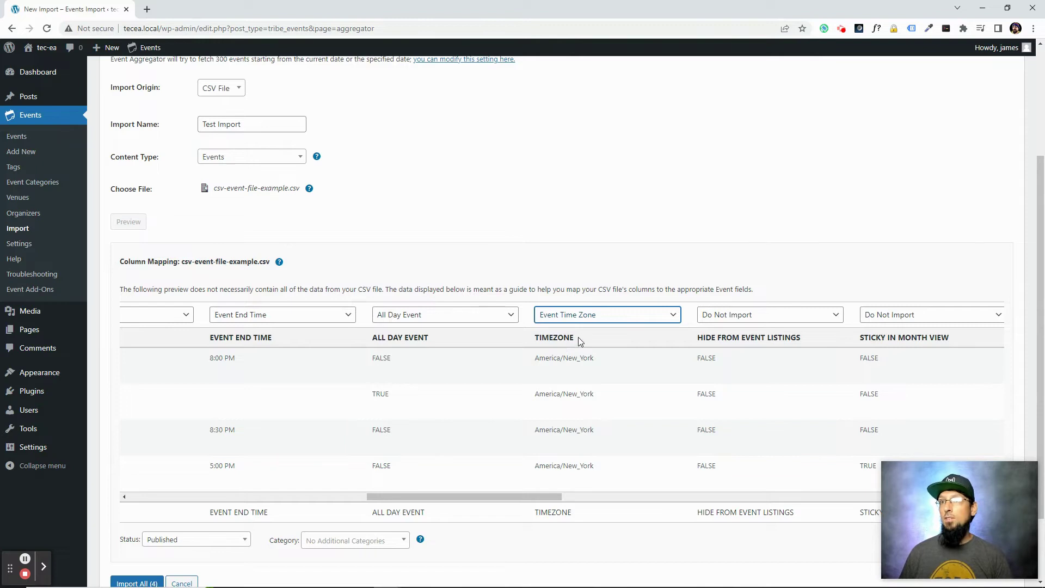
left_click(551, 336)
scroll(546, 340, "up", 3)
scroll(563, 469, "down", 1)
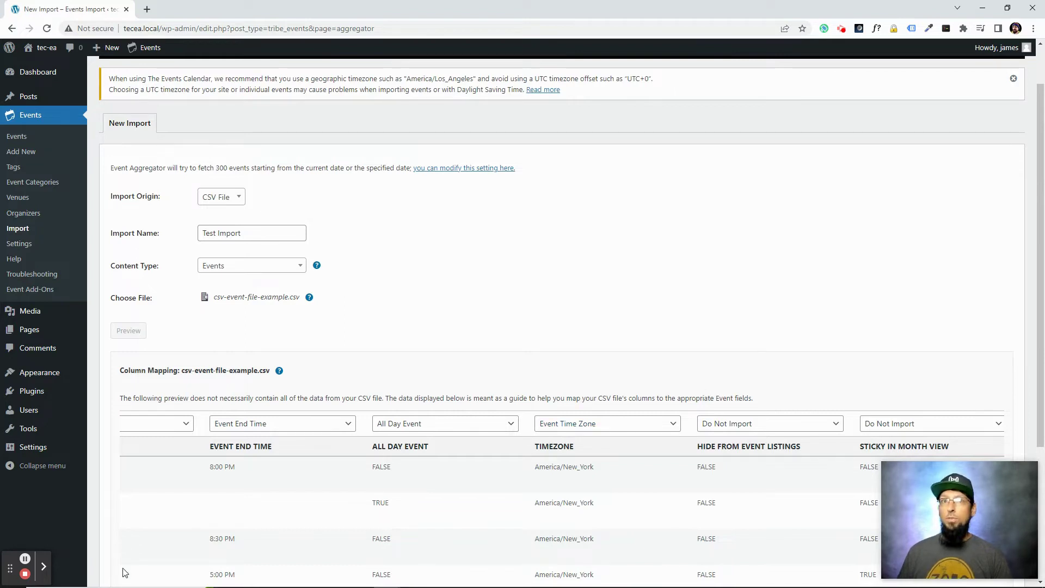
scroll(316, 468, "down", 2)
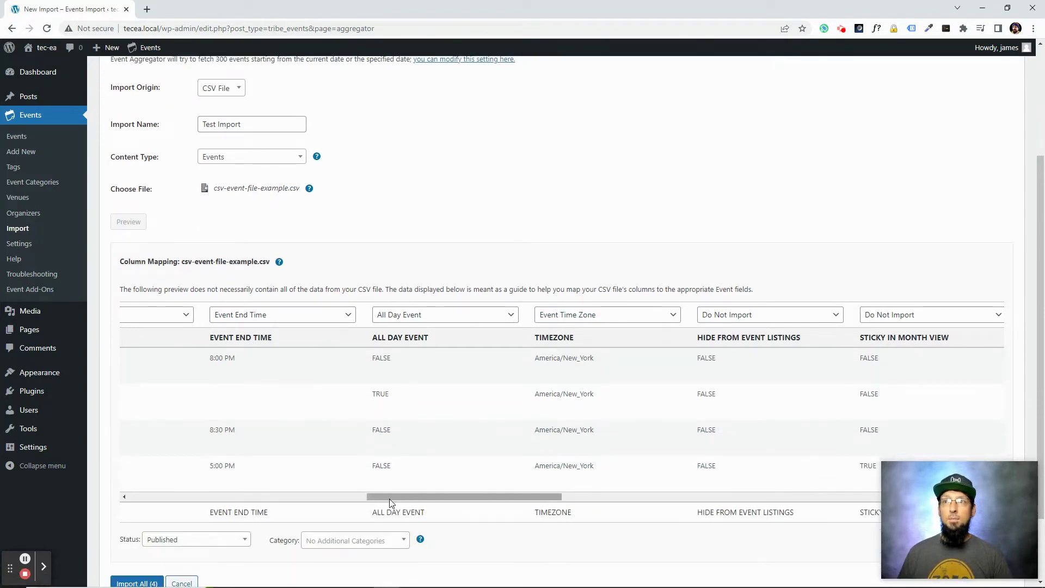
left_click_drag(390, 496, 413, 466)
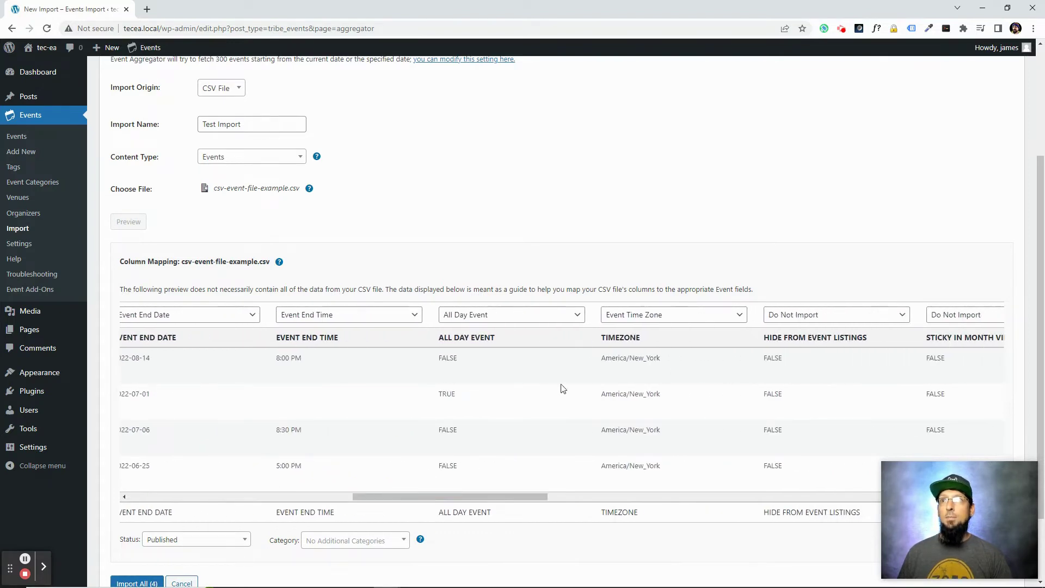
left_click_drag(466, 492, 554, 493)
Map columns to Hide Event From Event Listings, Event Sticky in Month View and Event Featured Image.
left_click(435, 316)
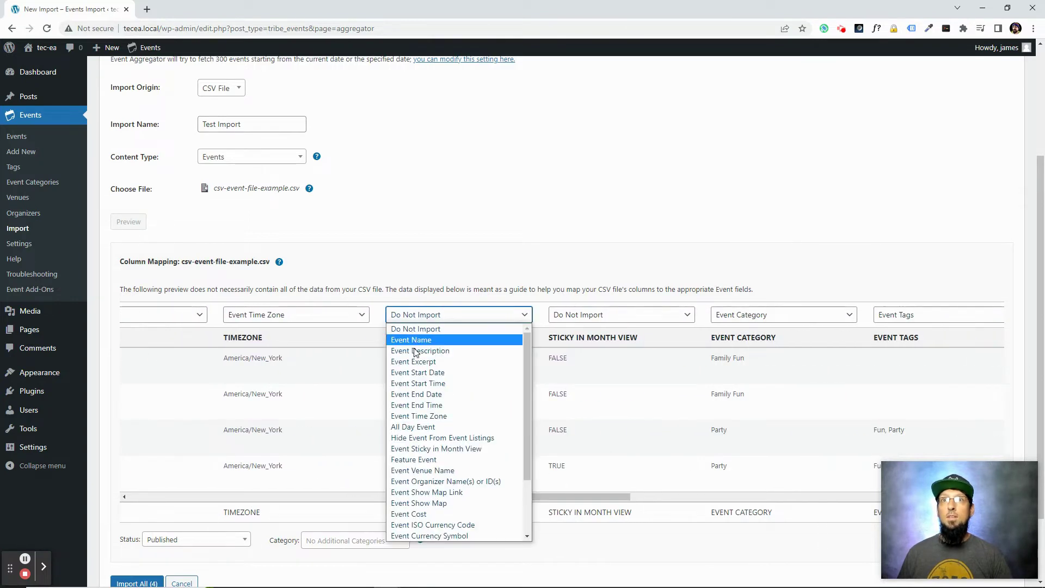
left_click(417, 438)
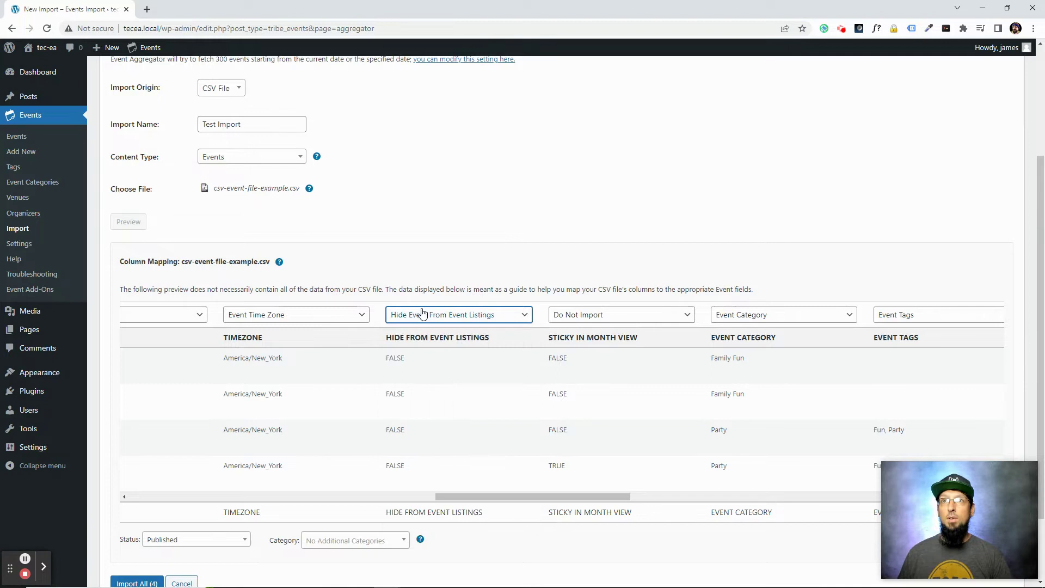
left_click(599, 315)
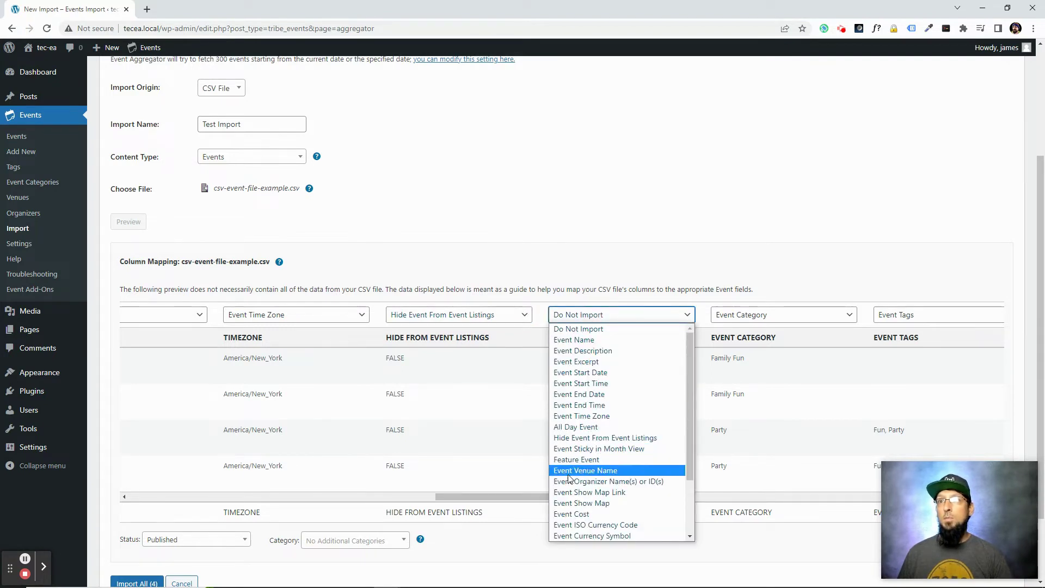
left_click(621, 448)
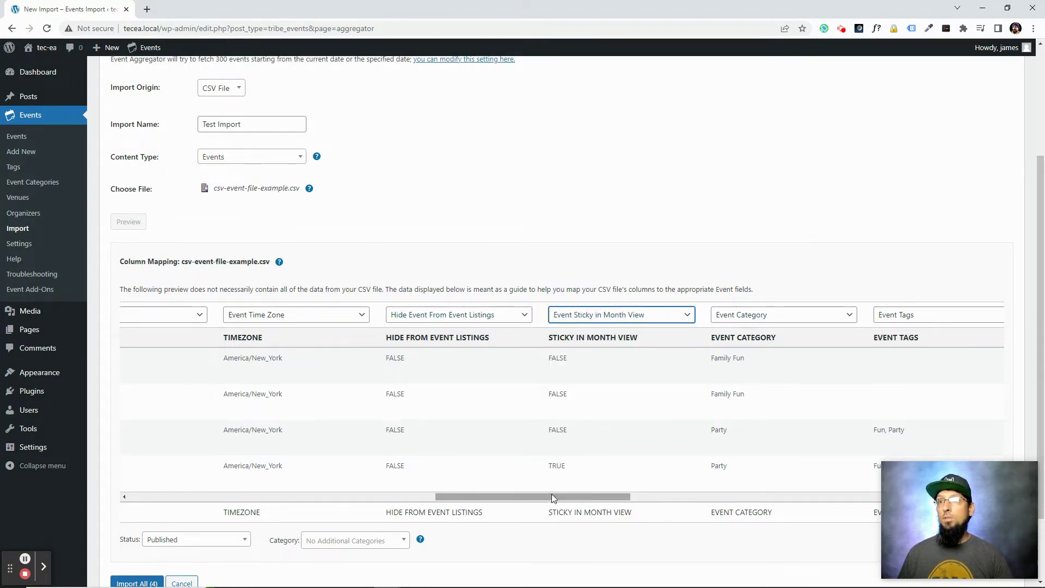
left_click_drag(551, 494, 759, 455)
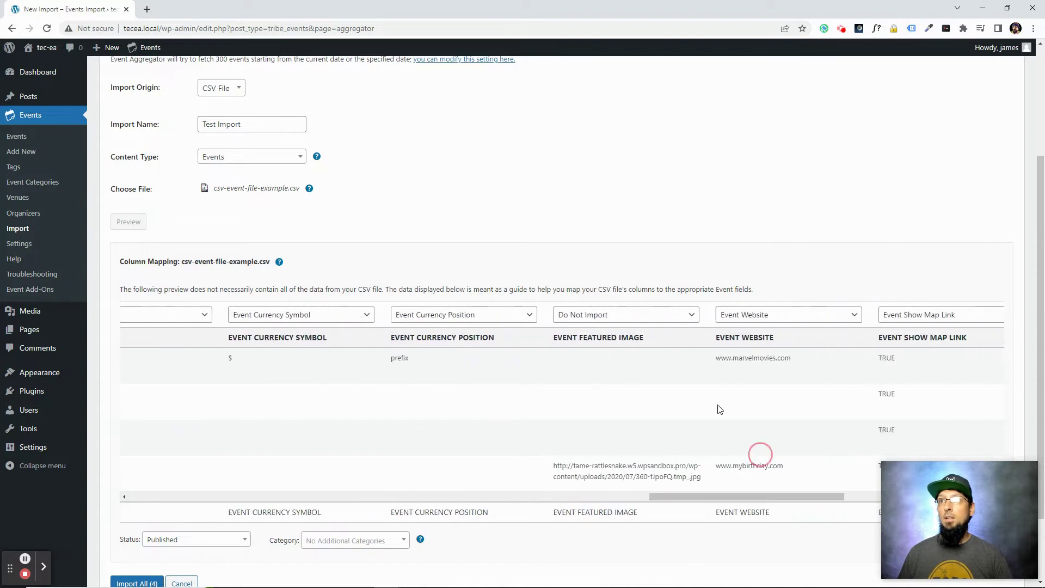
left_click(597, 316)
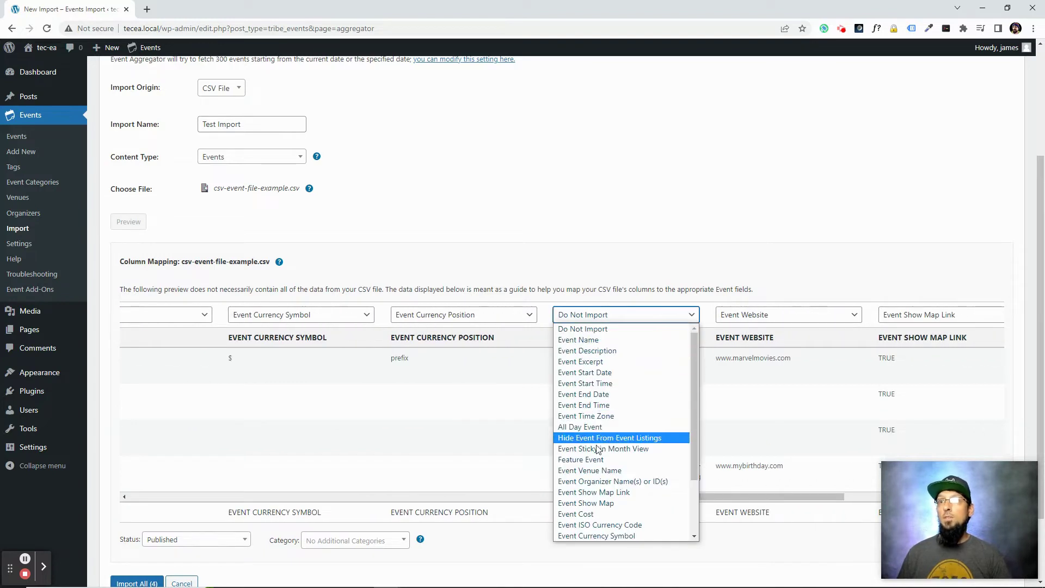
scroll(580, 468, "down", 2)
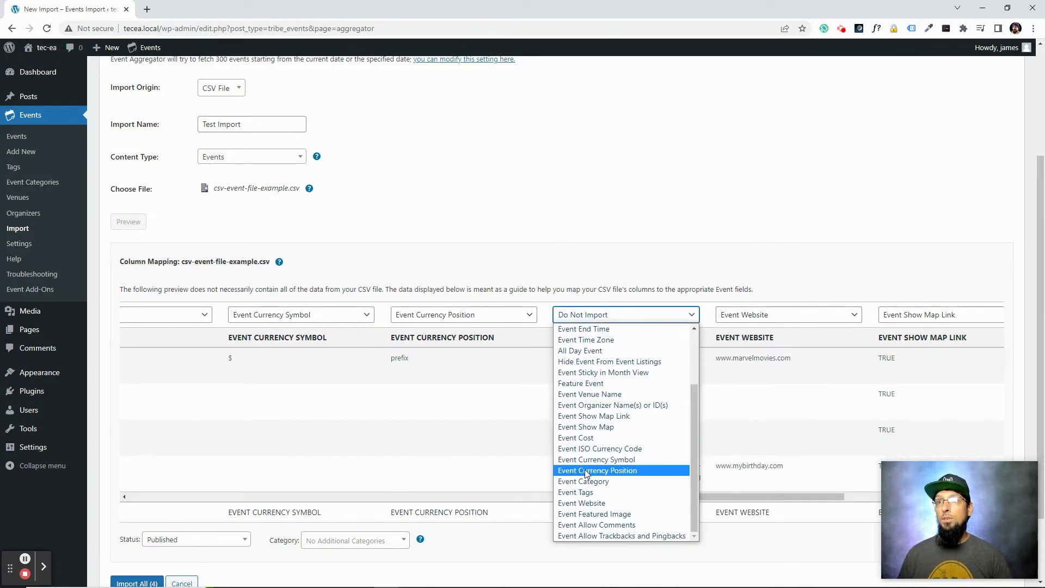
left_click(585, 513)
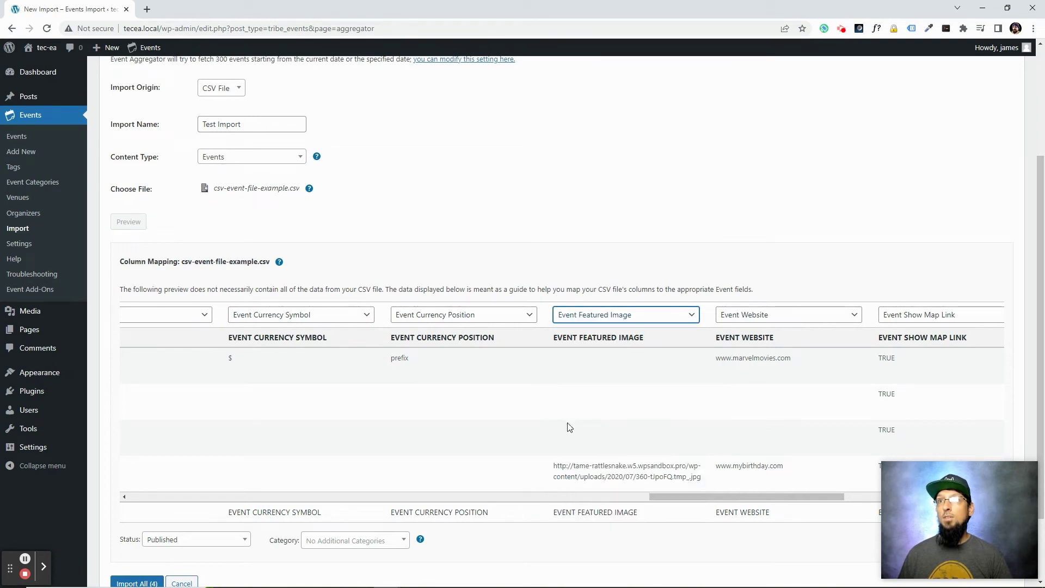
Map the comments and trackbacks columns to Allow Comments and Allow Trackbacks and Pingbacks.
left_click_drag(774, 496, 893, 494)
left_click(701, 316)
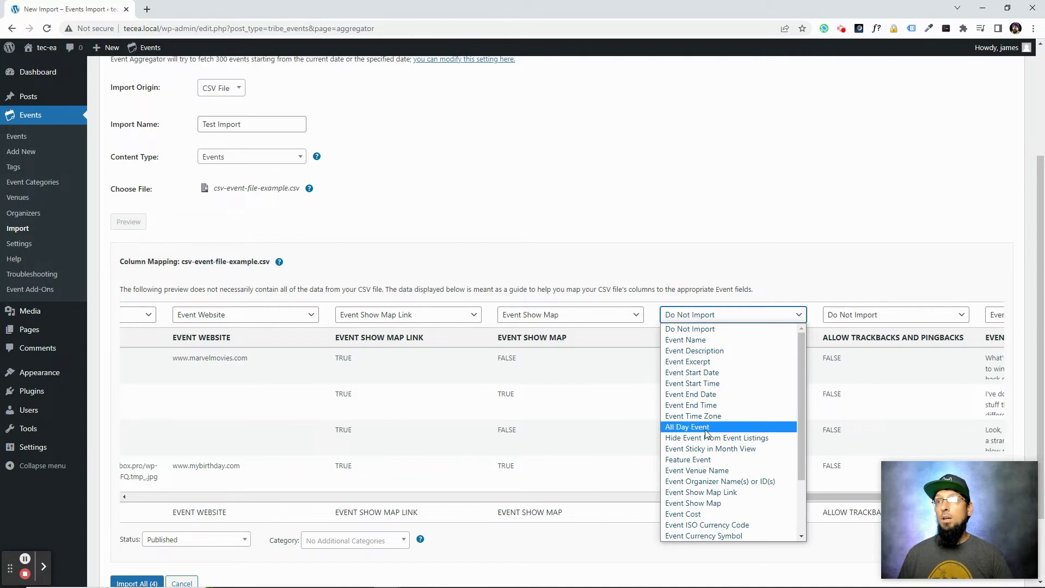
scroll(700, 435, "down", 2)
left_click(697, 525)
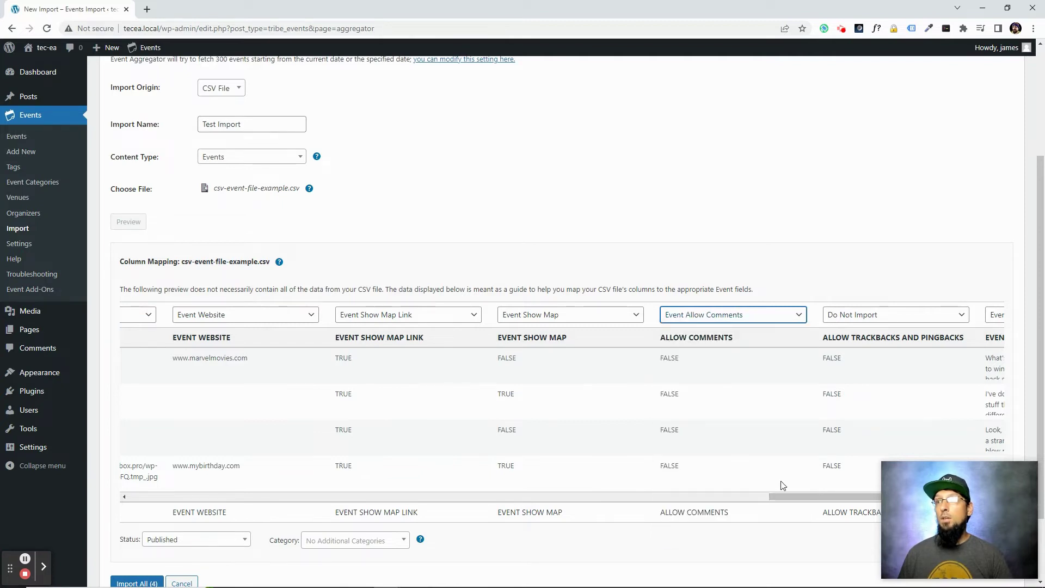
left_click_drag(784, 497, 795, 497)
left_click(738, 316)
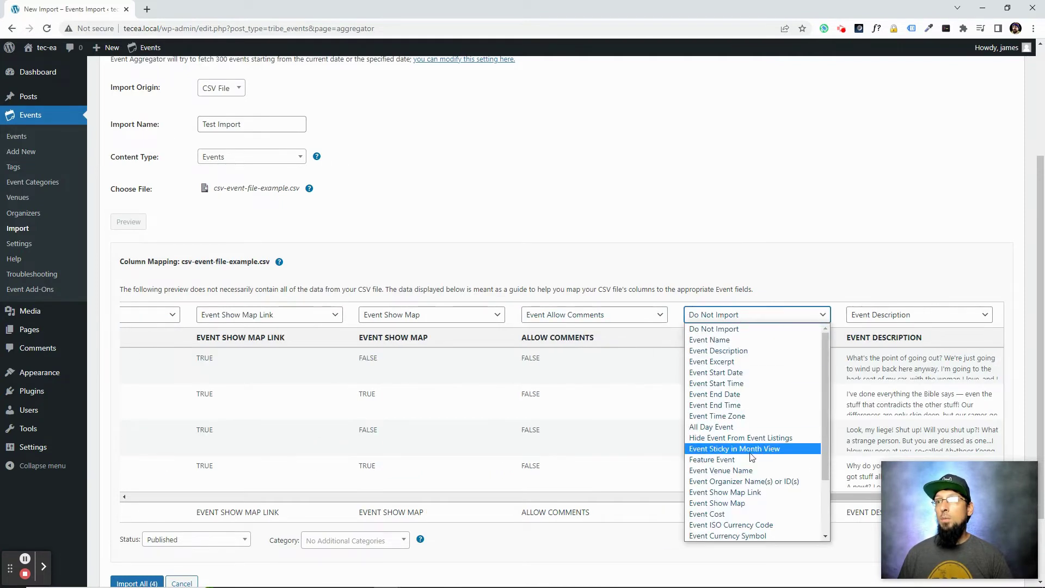
scroll(724, 479, "down", 3)
left_click(743, 535)
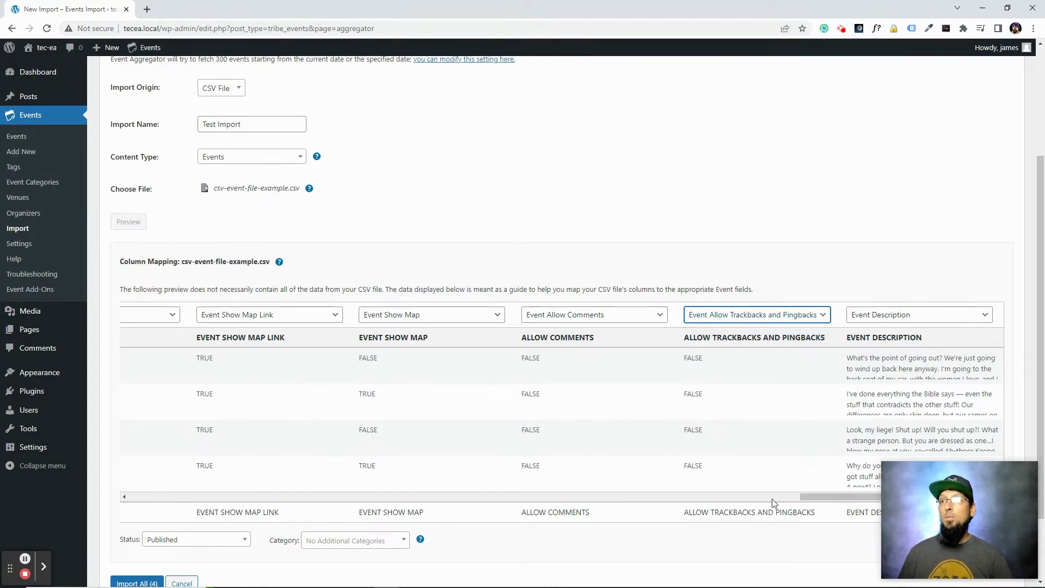
left_click_drag(828, 497, 564, 499)
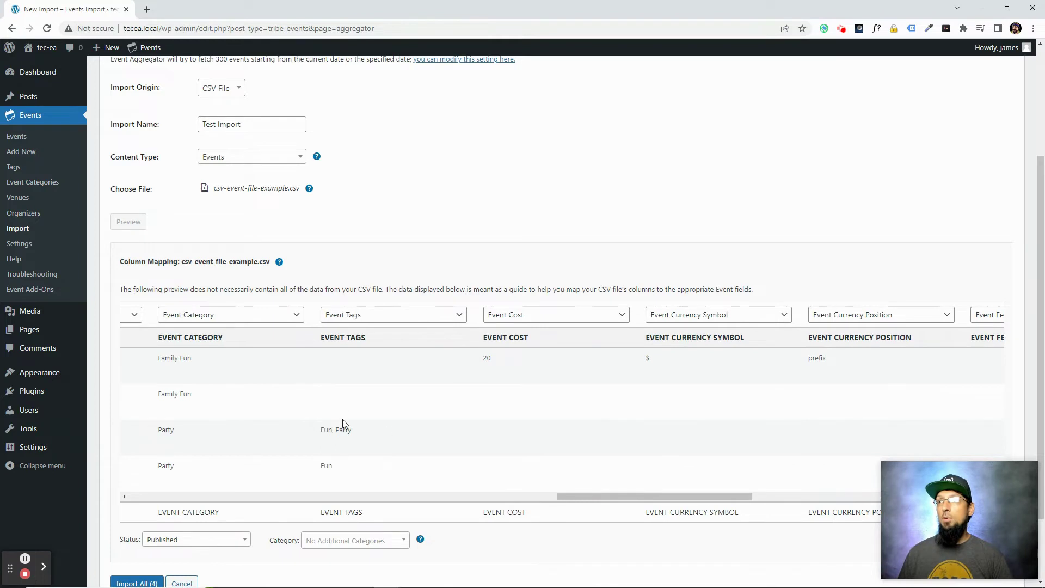
left_click_drag(653, 496, 341, 498)
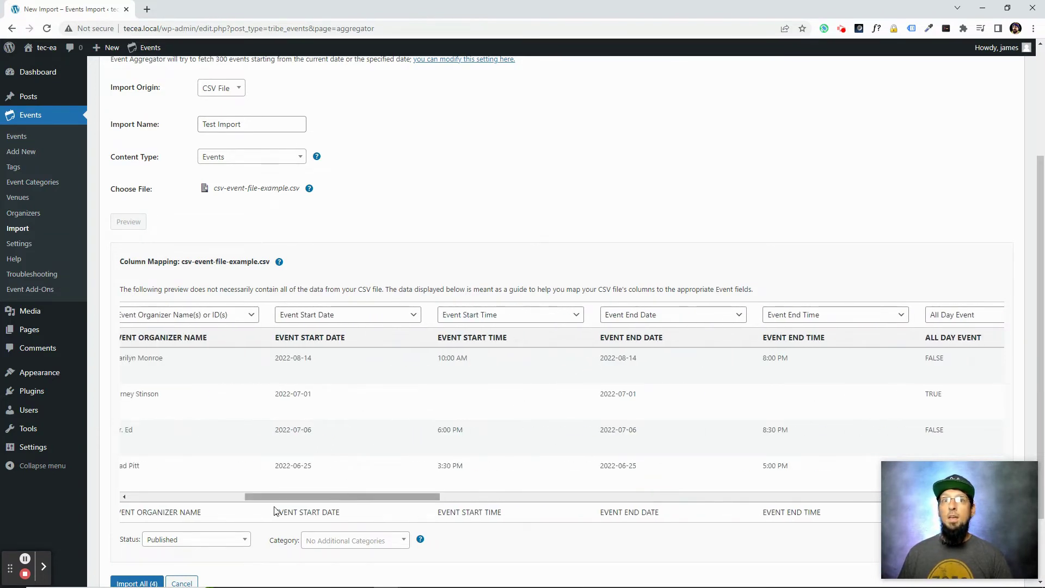
scroll(147, 540, "down", 2)
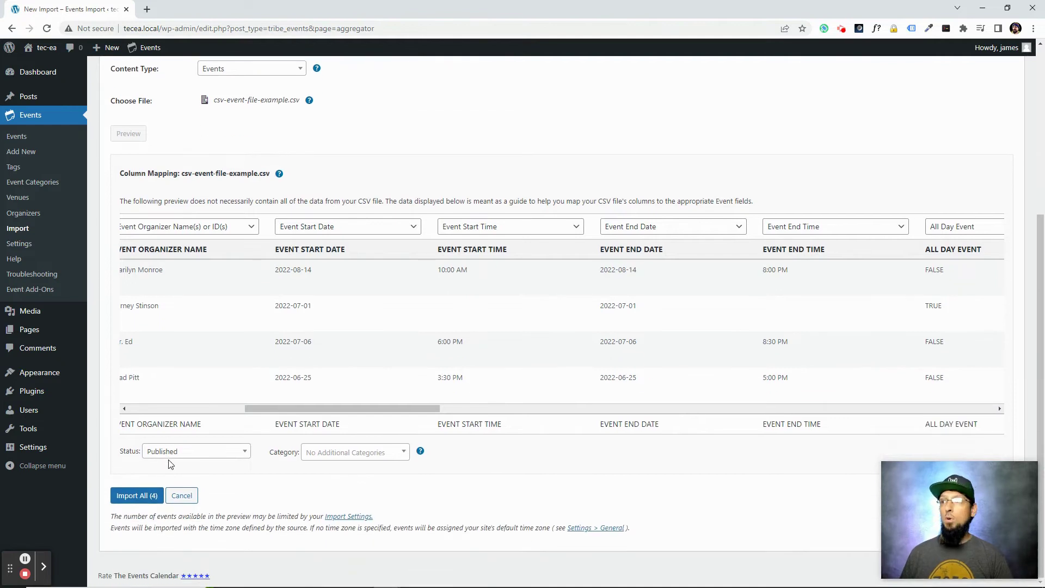
left_click(187, 449)
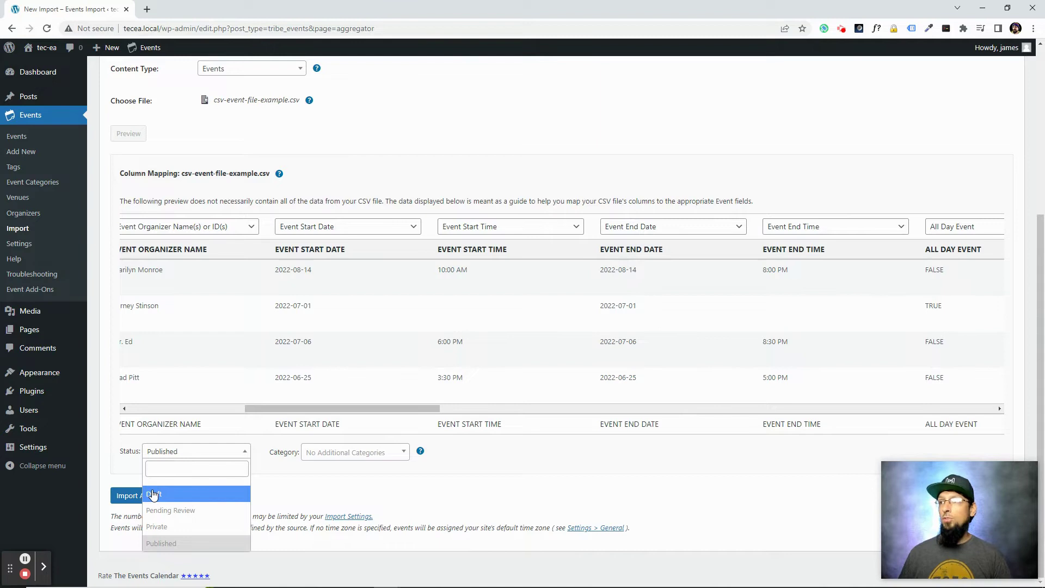
left_click(265, 472)
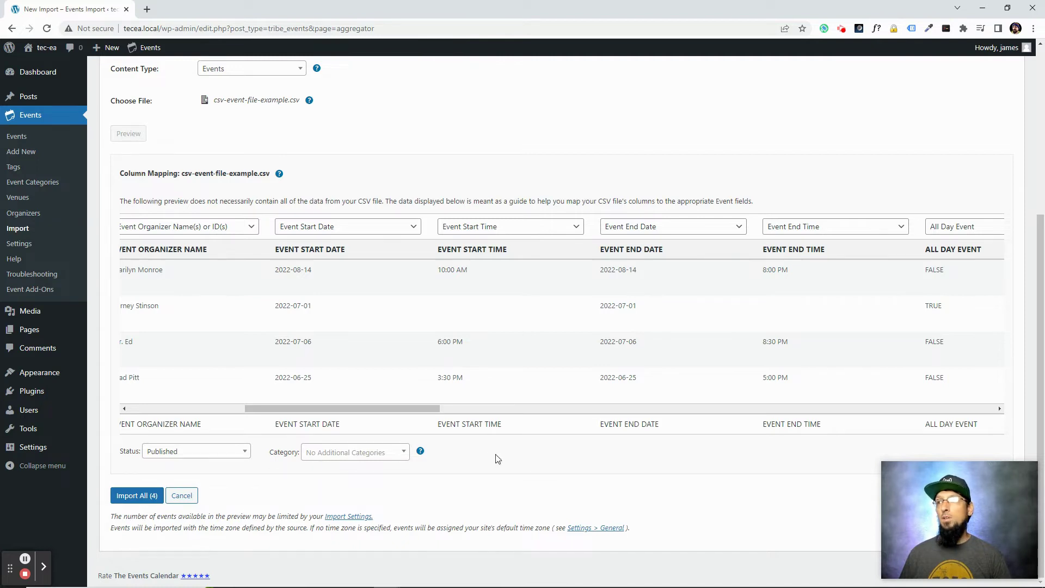
left_click(339, 452)
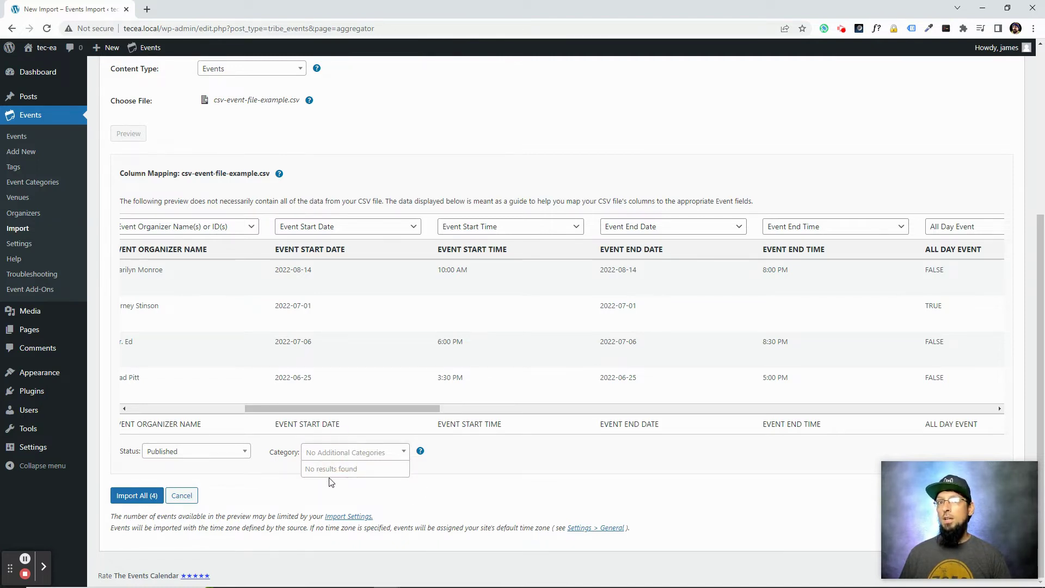
left_click(347, 495)
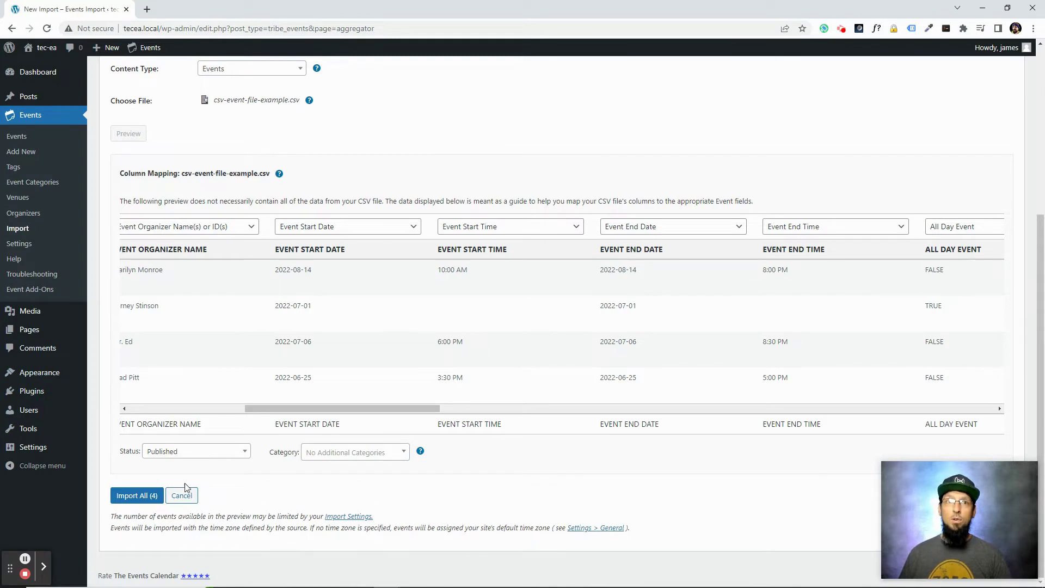
left_click_drag(263, 408, 146, 408)
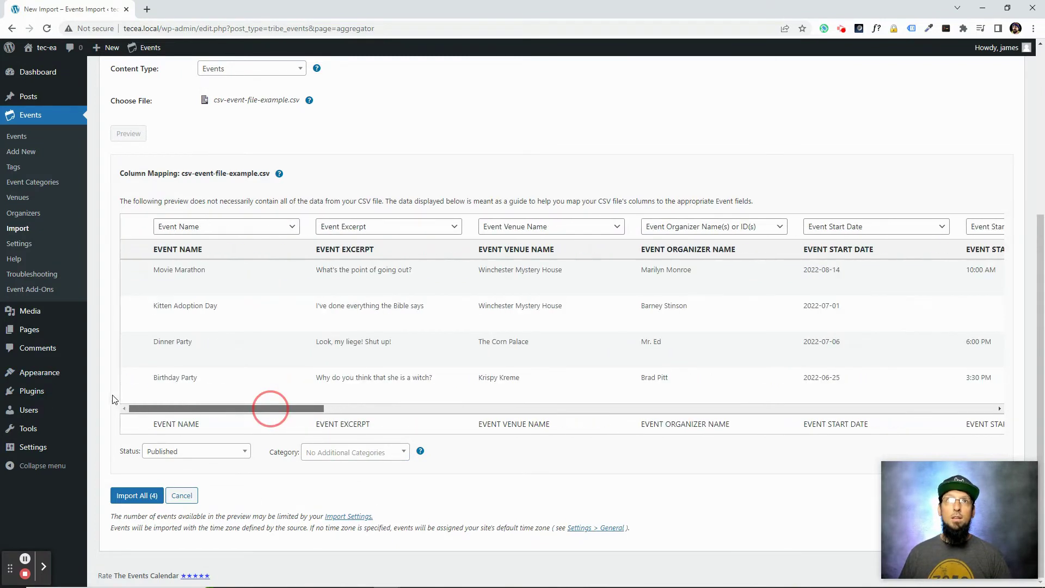
Run the import of all four CSV events.
left_click(136, 497)
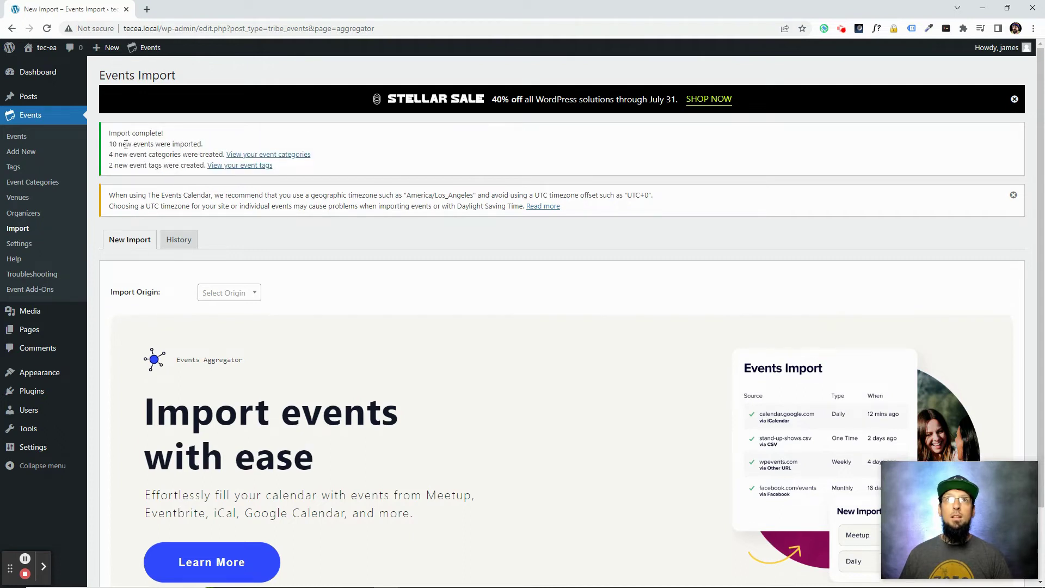
scroll(163, 212, "down", 2)
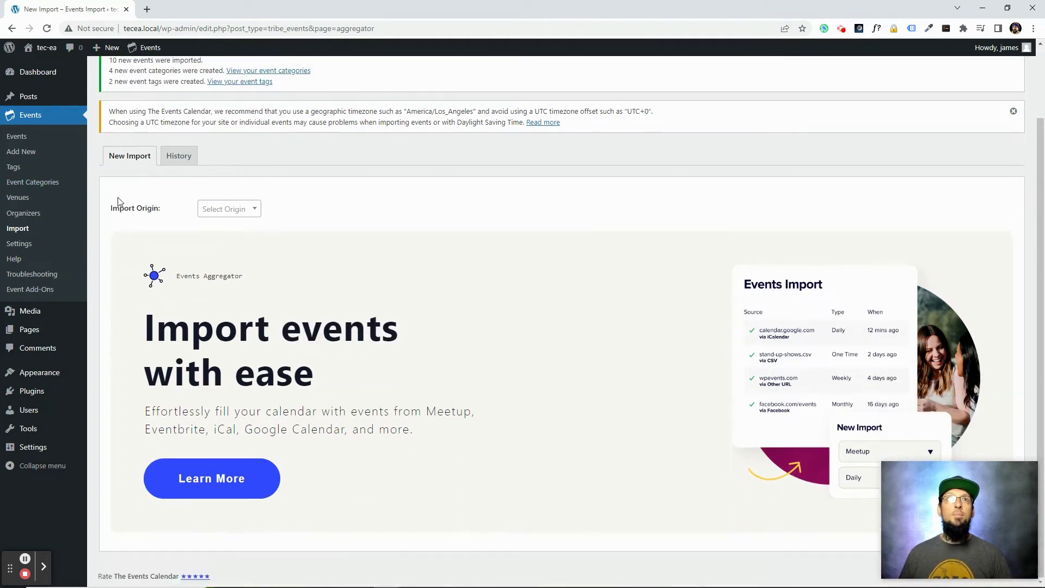
scroll(120, 207, "up", 1)
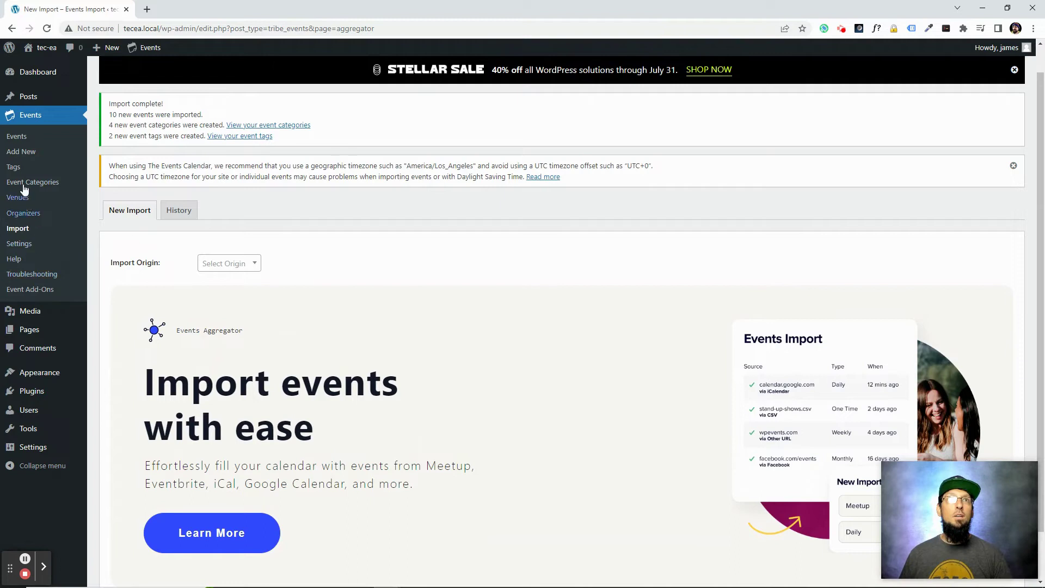
Review the ten published events, Board Meeting through Rock Concert, in the admin Events list.
left_click(18, 139)
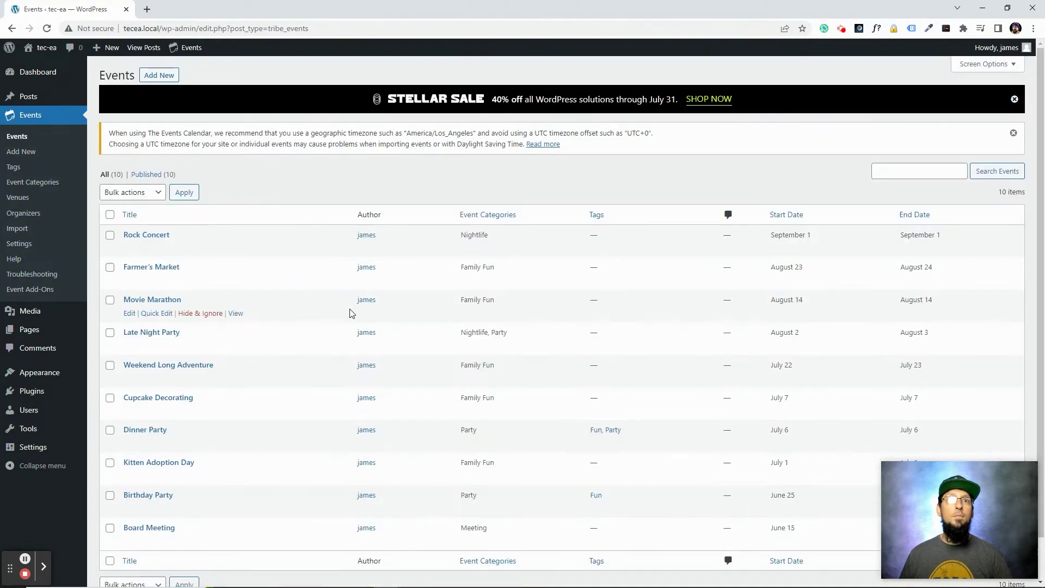
scroll(349, 311, "down", 1)
scroll(217, 351, "up", 1)
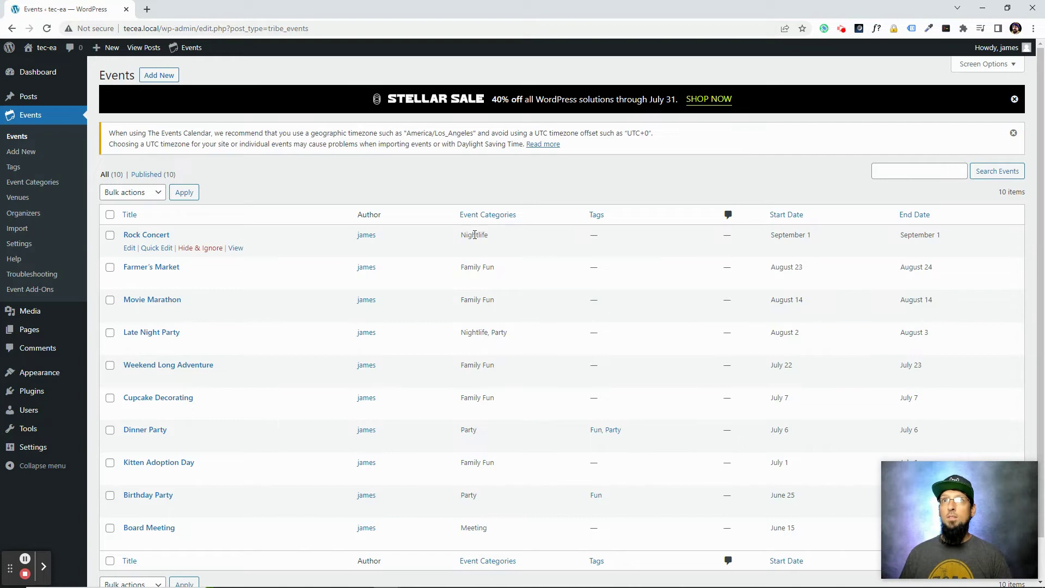
scroll(794, 251, "down", 1)
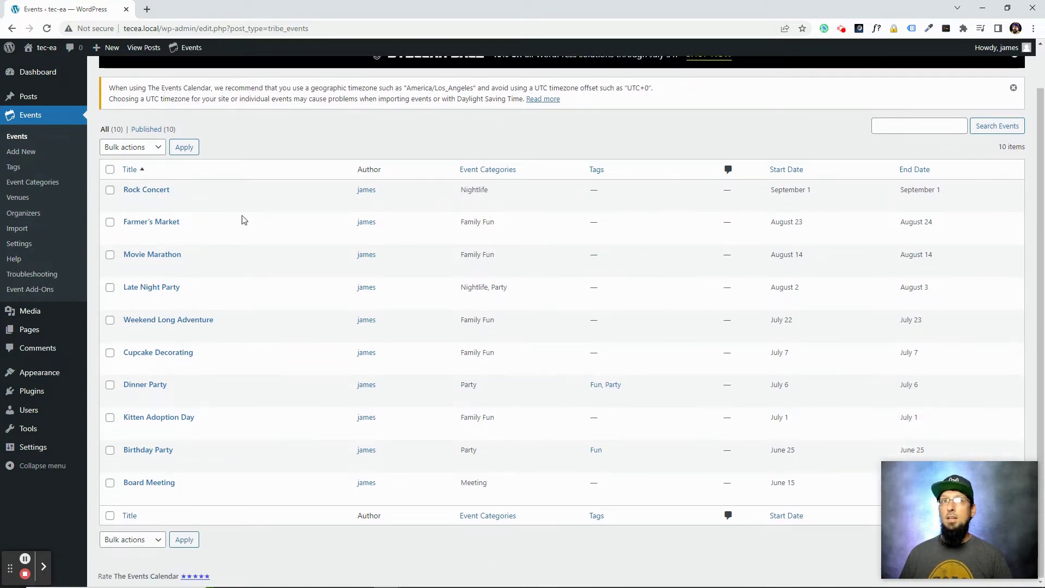
scroll(337, 292, "up", 1)
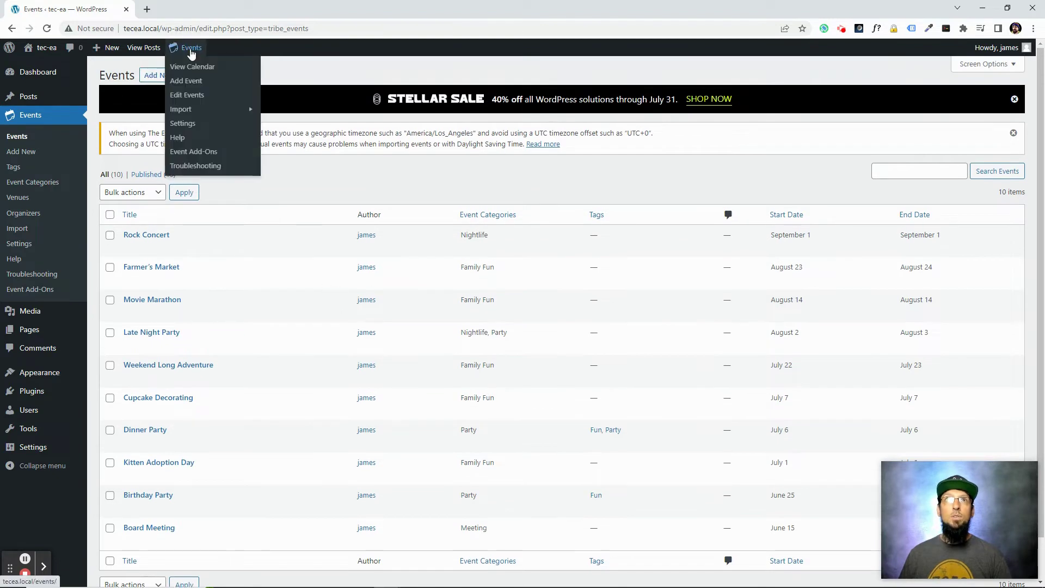
View the imported events on the site's public Upcoming Events page.
left_click(190, 52)
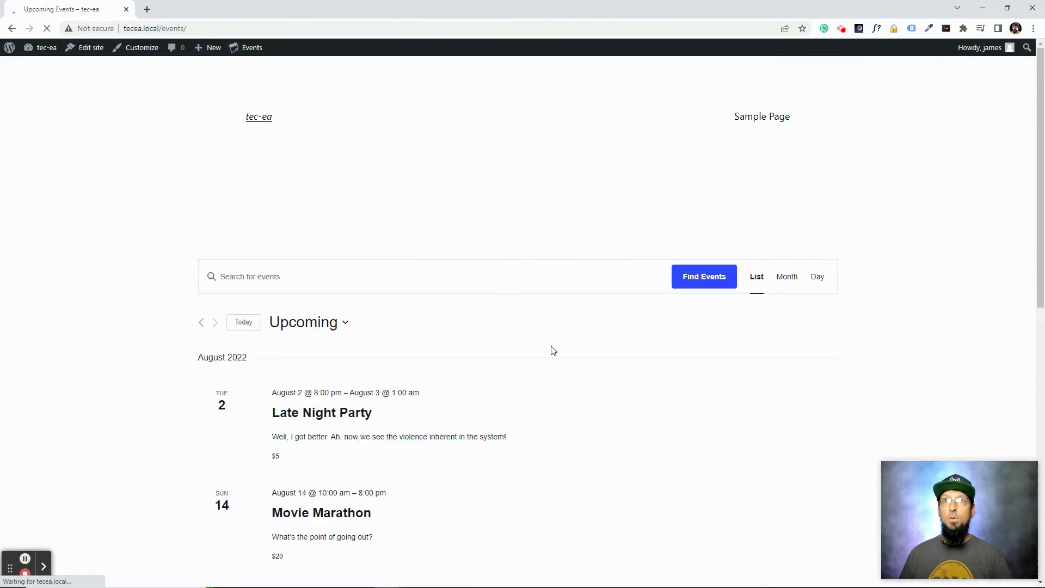
scroll(313, 444, "down", 5)
scroll(311, 442, "up", 3)
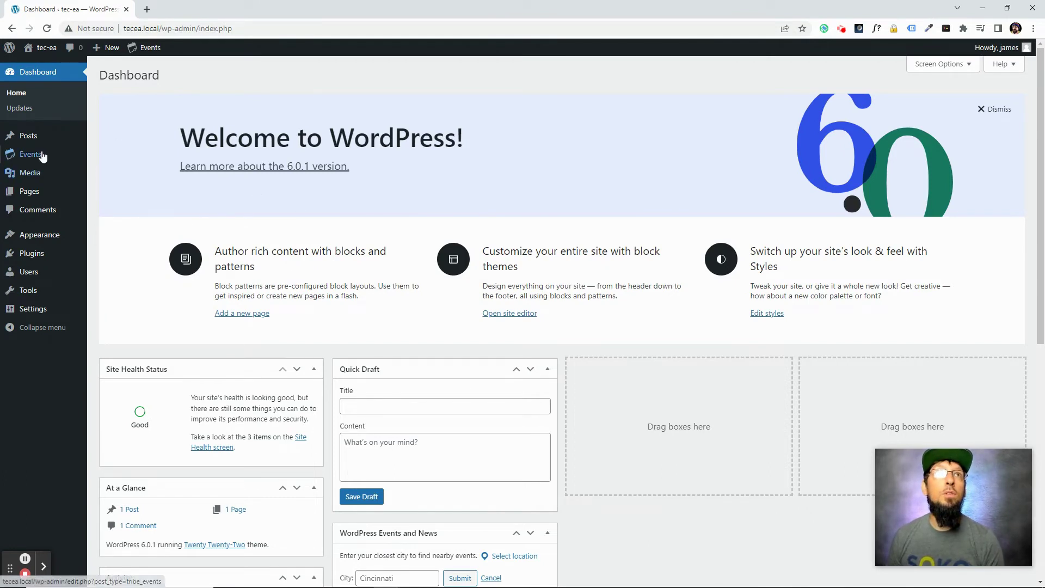
Go to the Licenses tab of Events Settings and focus the Event Aggregator License Key field.
mouse_move(27, 157)
left_click(125, 269)
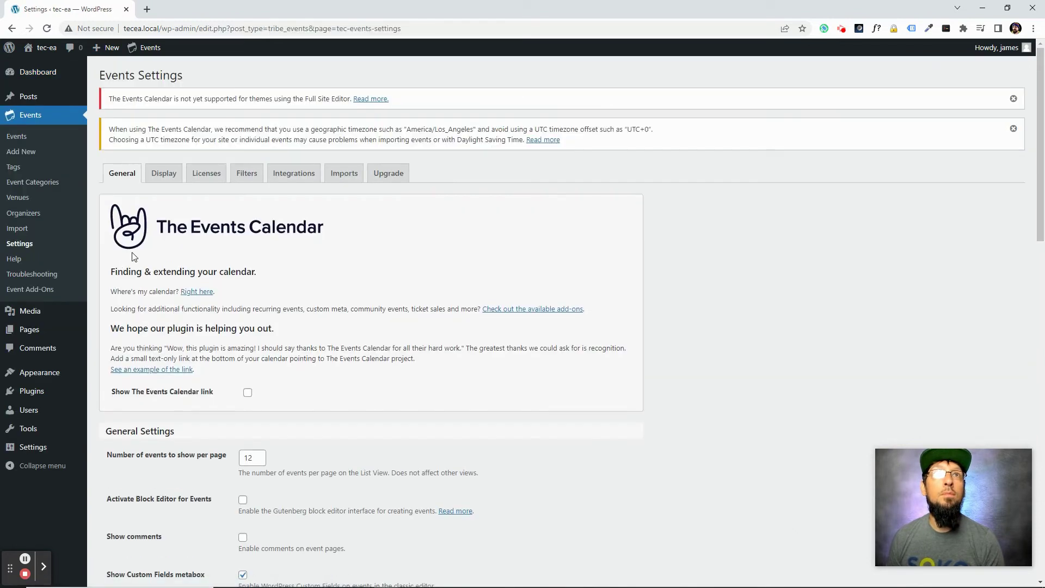
left_click(203, 175)
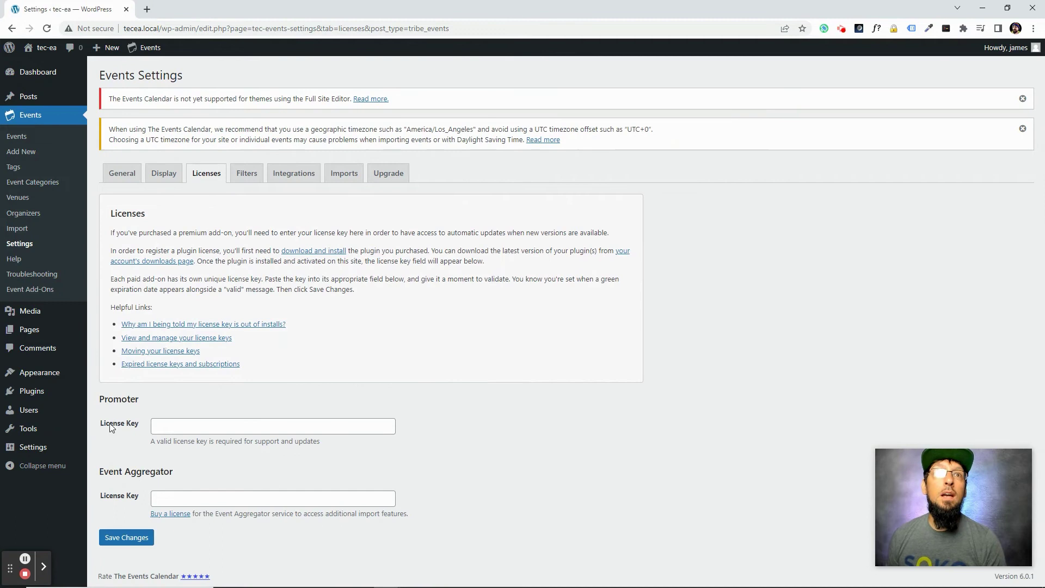
left_click(166, 500)
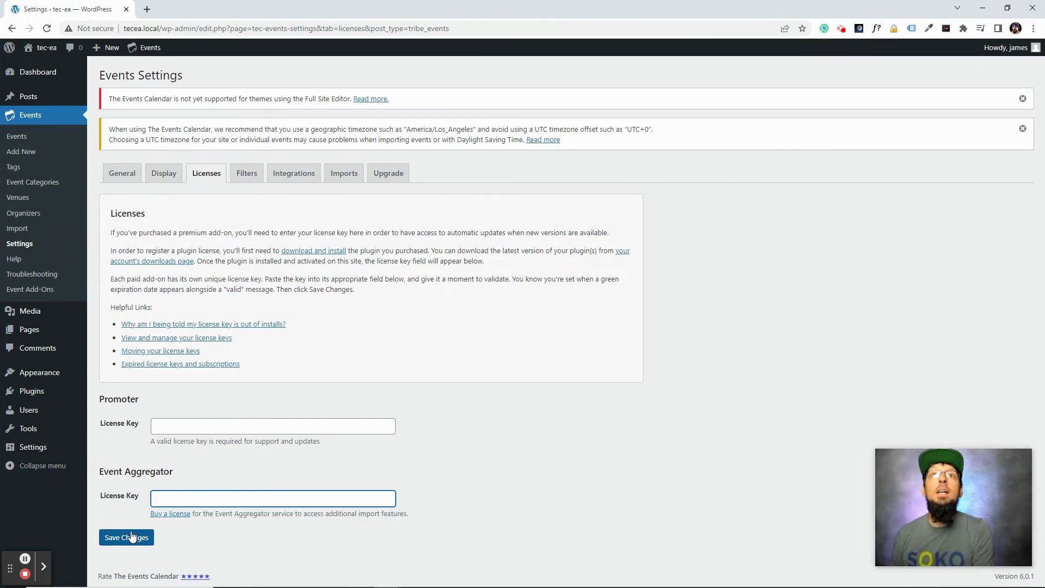
On the sandbox site, start a Meetup-origin import named 'Meetup Import' from Events > Import.
key("alt+Tab")
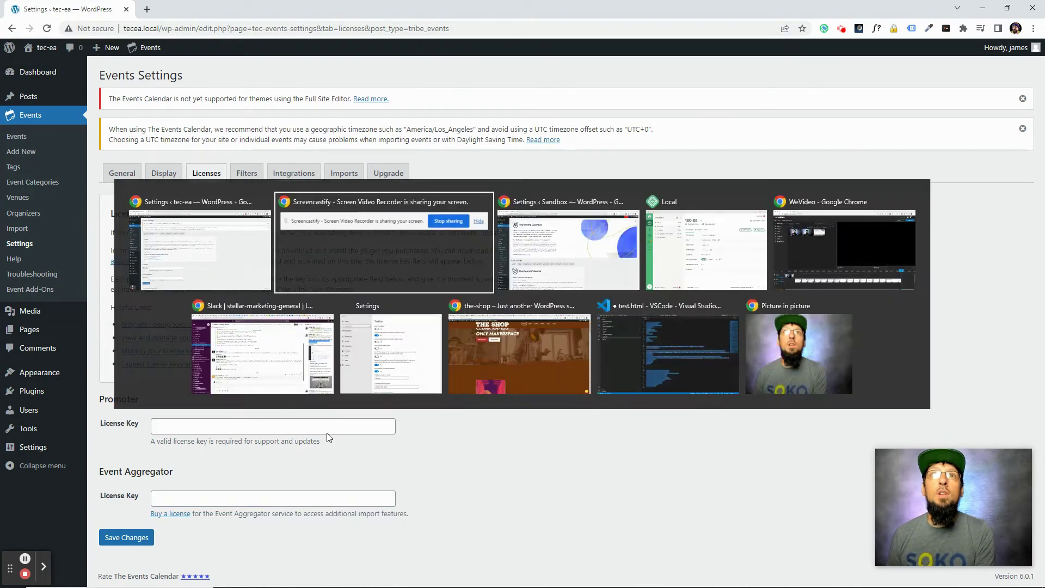
key("alt+Tab")
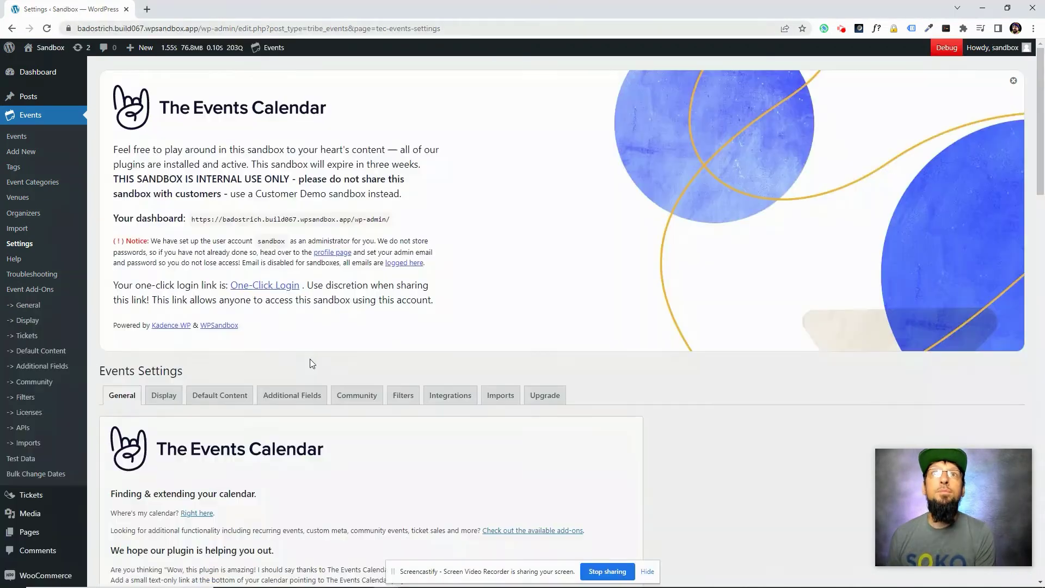
left_click(646, 572)
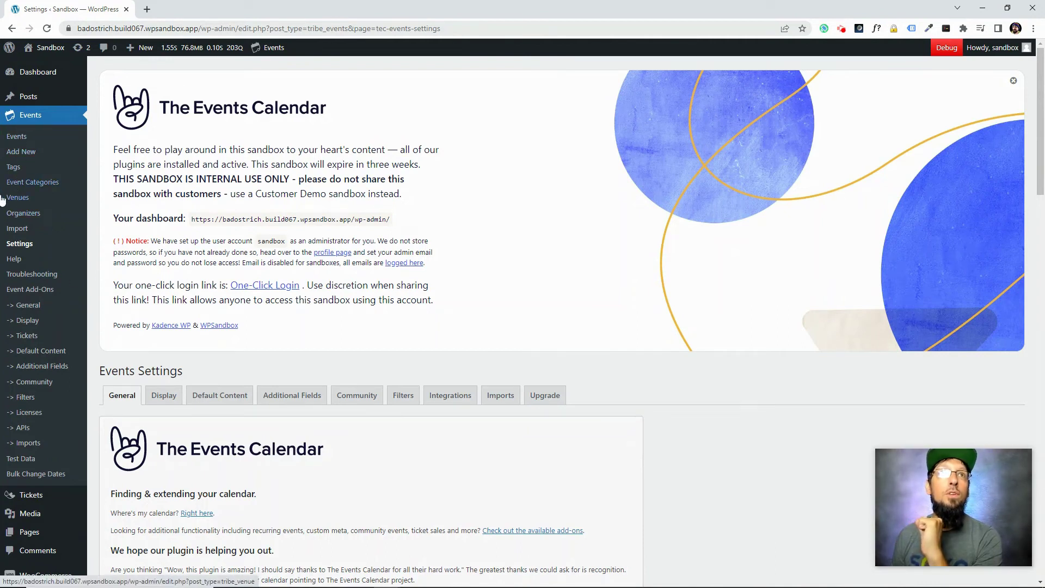
left_click(17, 229)
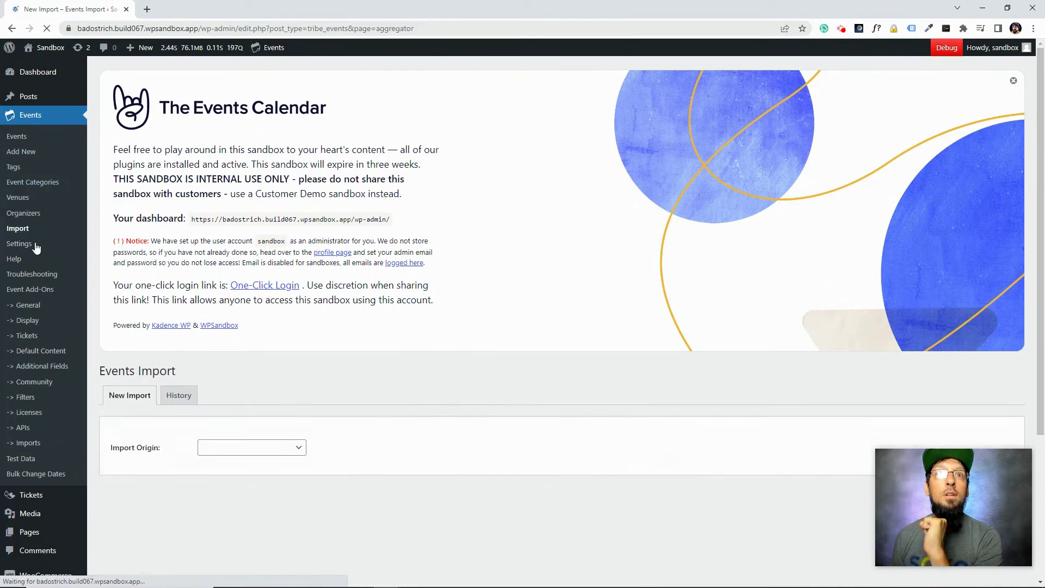
left_click(227, 449)
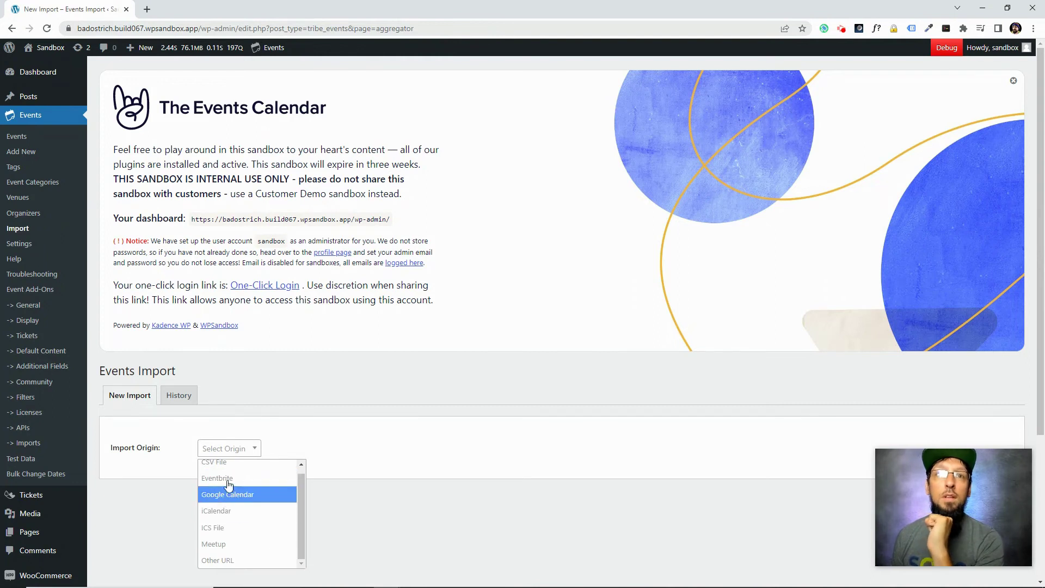
left_click(220, 544)
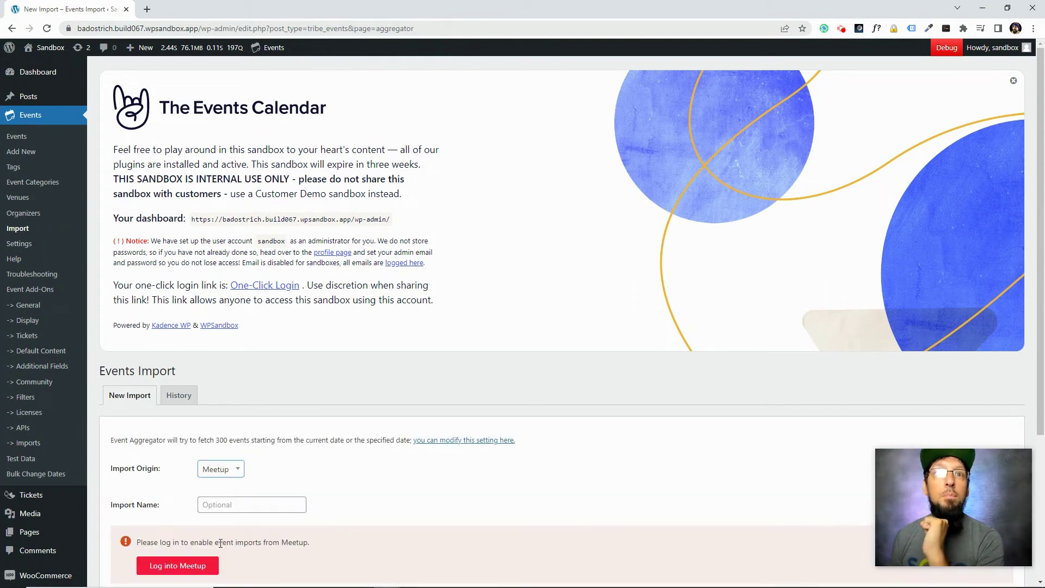
left_click(205, 498)
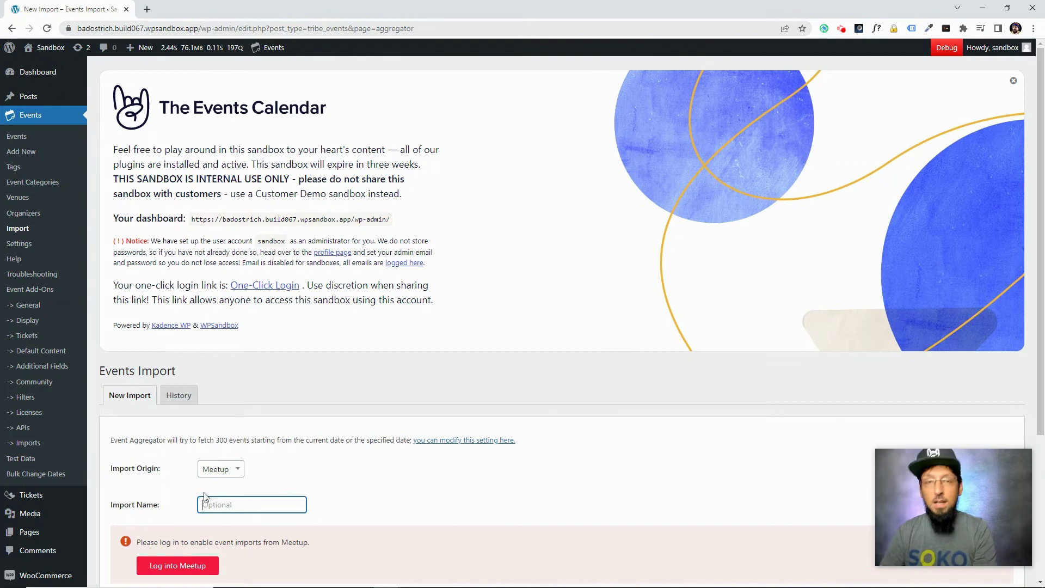
type("Meetup")
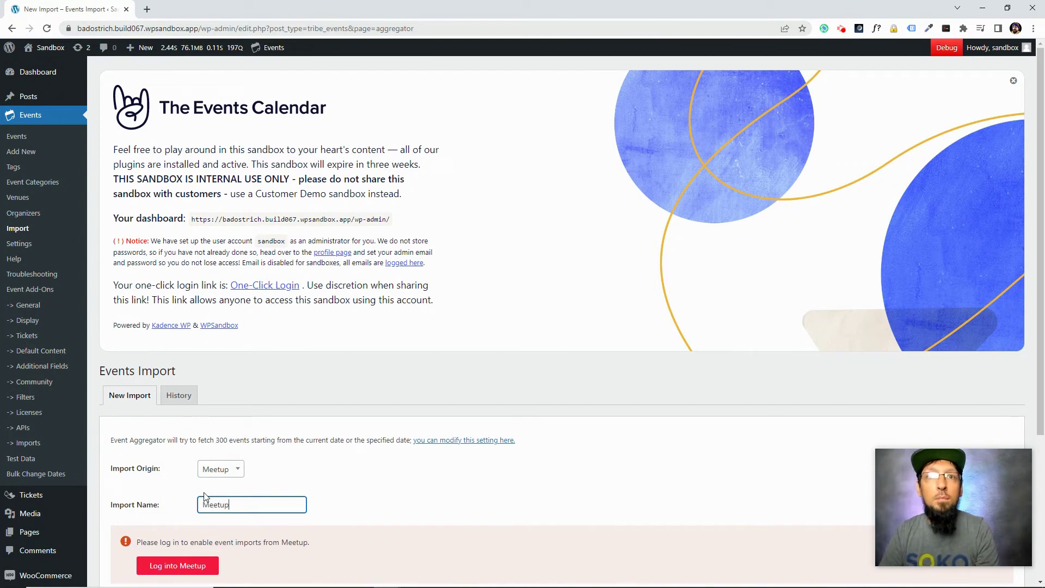
type(" Import")
Log into Meetup to authorize the importer's access.
scroll(204, 496, "down", 2)
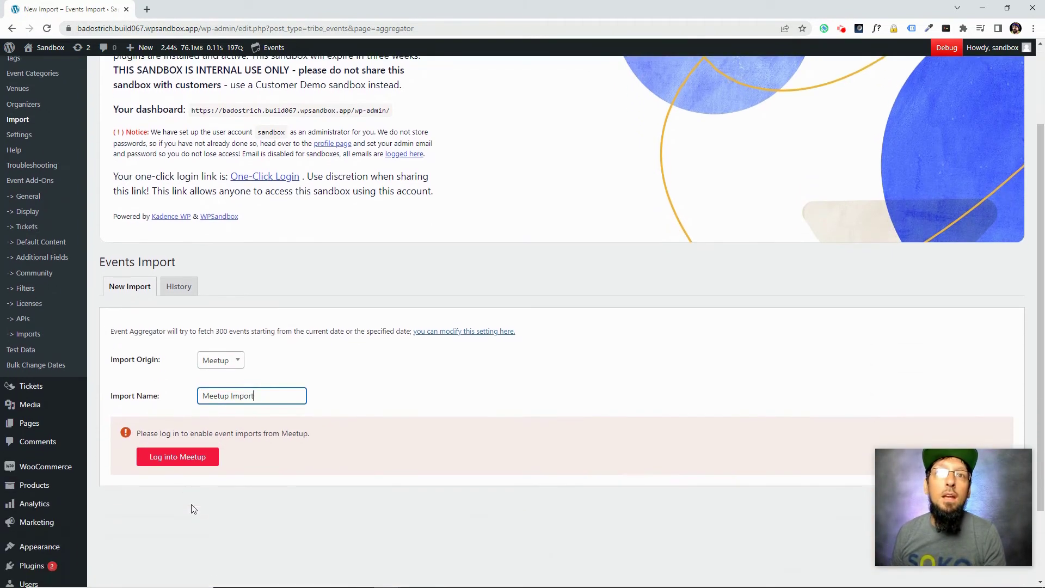
left_click(181, 460)
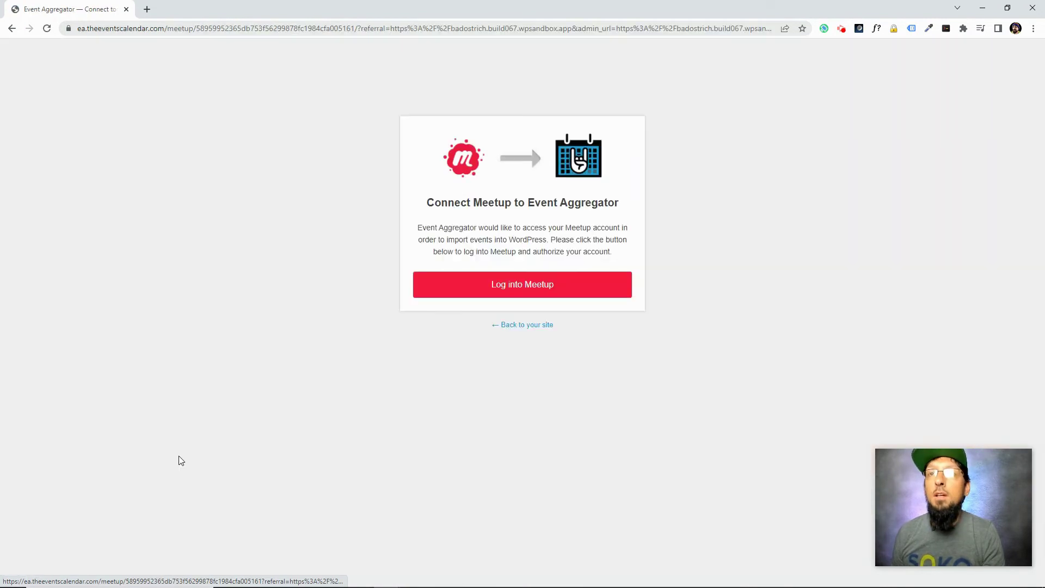
left_click(512, 294)
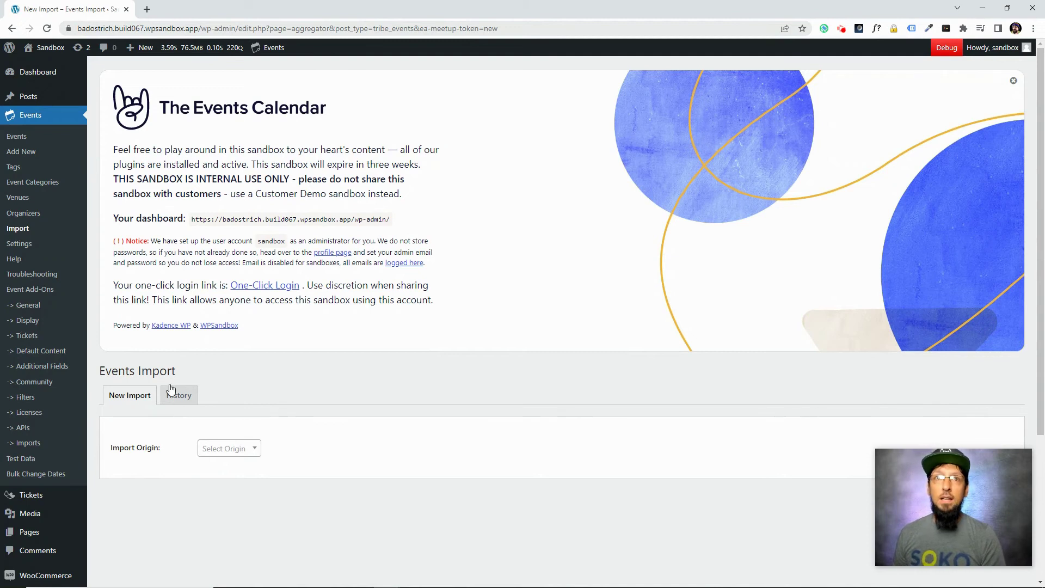
Reselect Meetup as the origin and name the import 'Meetup Import'.
left_click(213, 450)
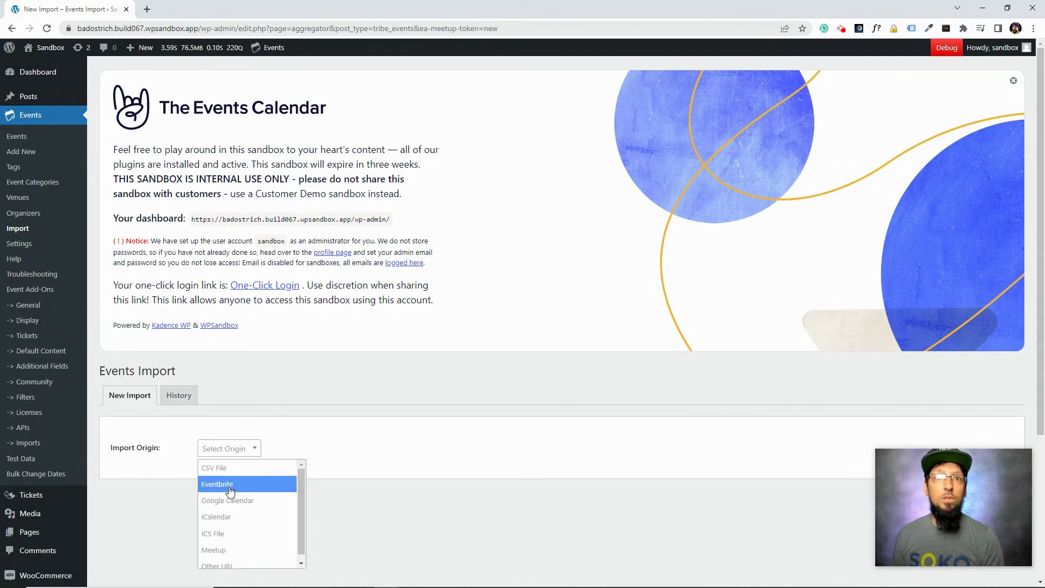
left_click(231, 549)
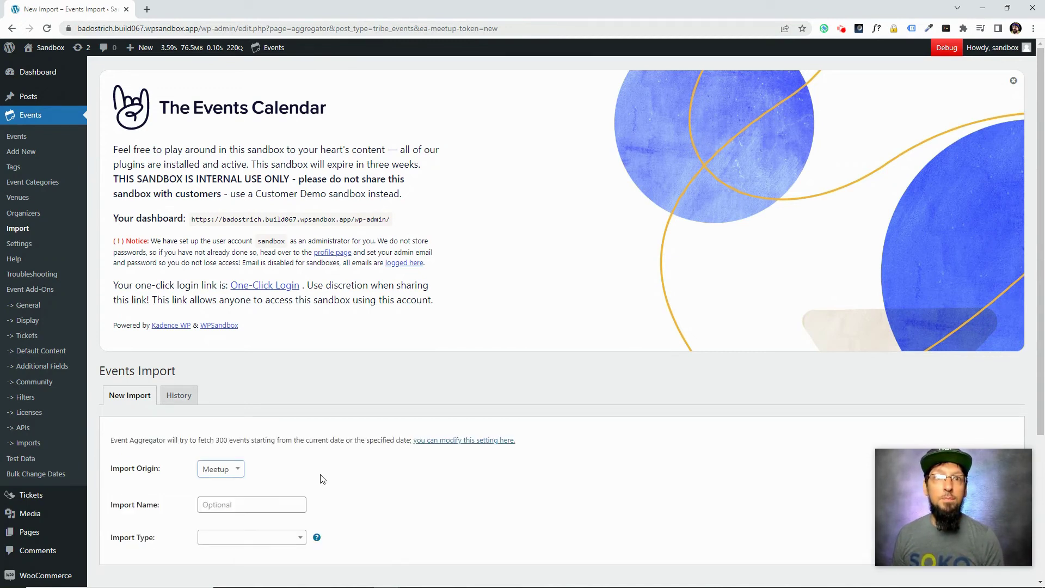
left_click(219, 504)
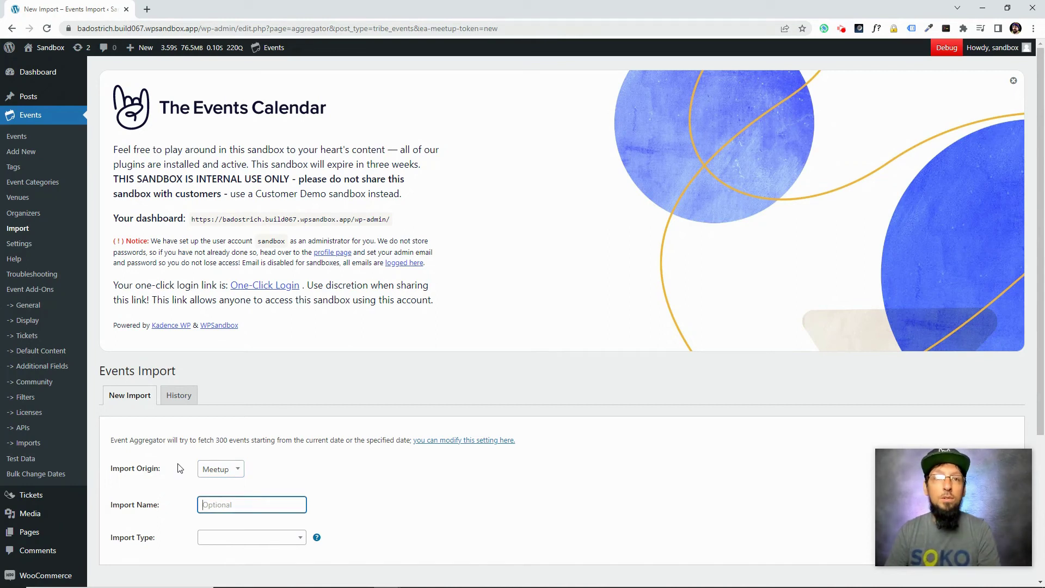
type("Meetup")
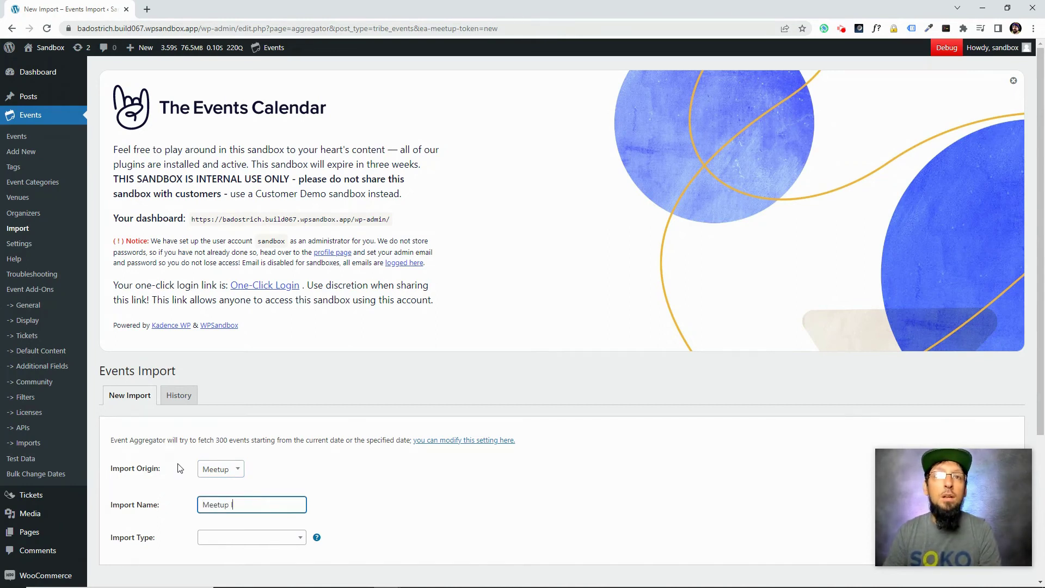
type(" Import")
Set the Import Type to One-Time Import after briefly trying a Daily scheduled import.
scroll(245, 424, "down", 2)
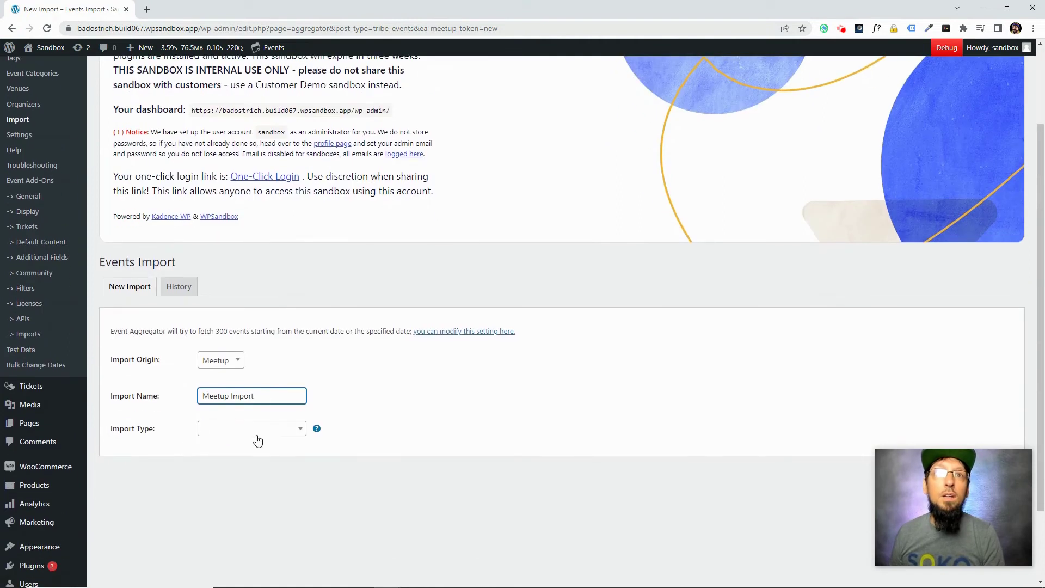
left_click(257, 434)
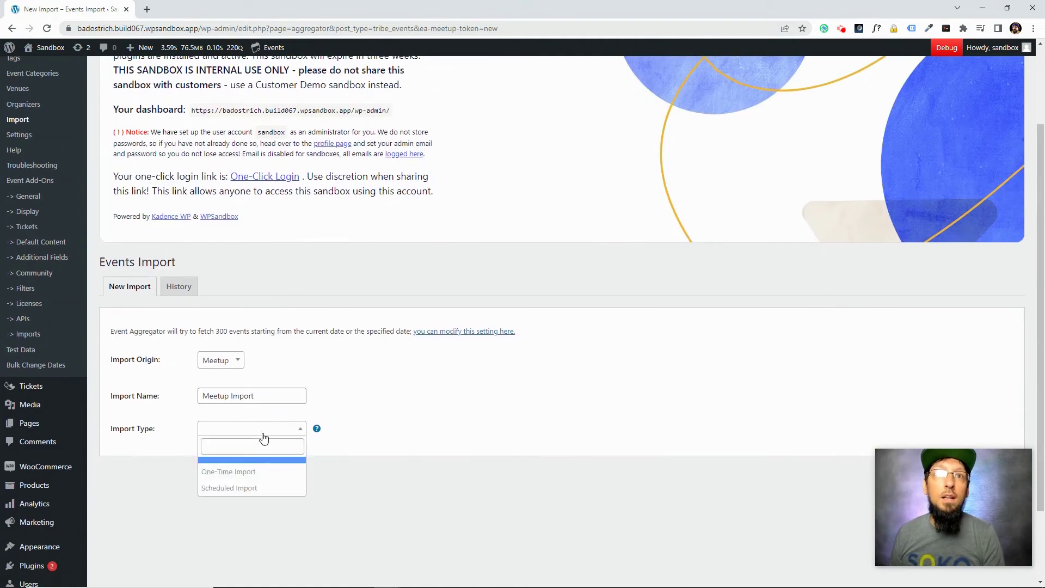
left_click(242, 487)
left_click(327, 430)
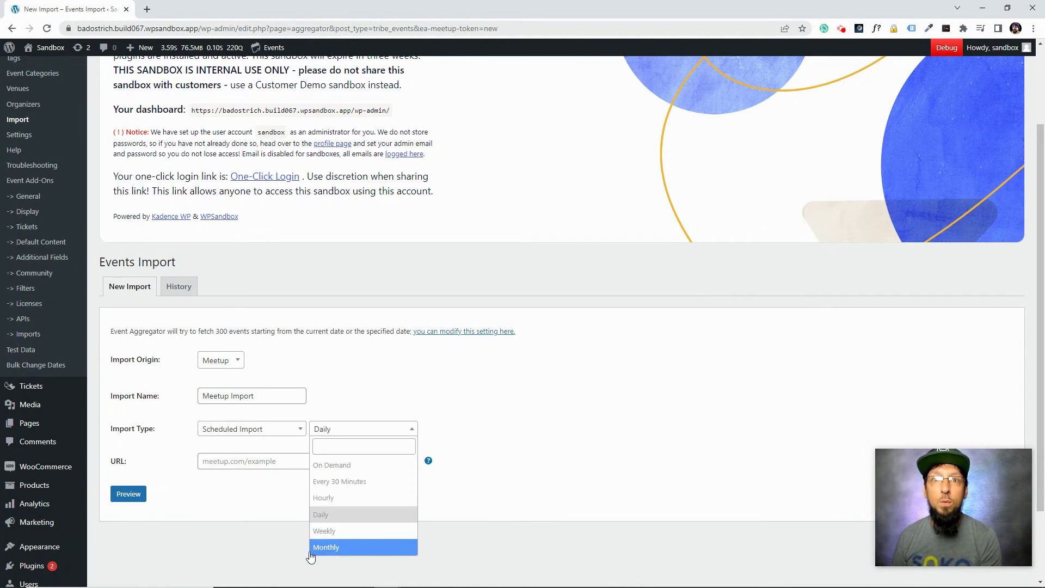
left_click(457, 409)
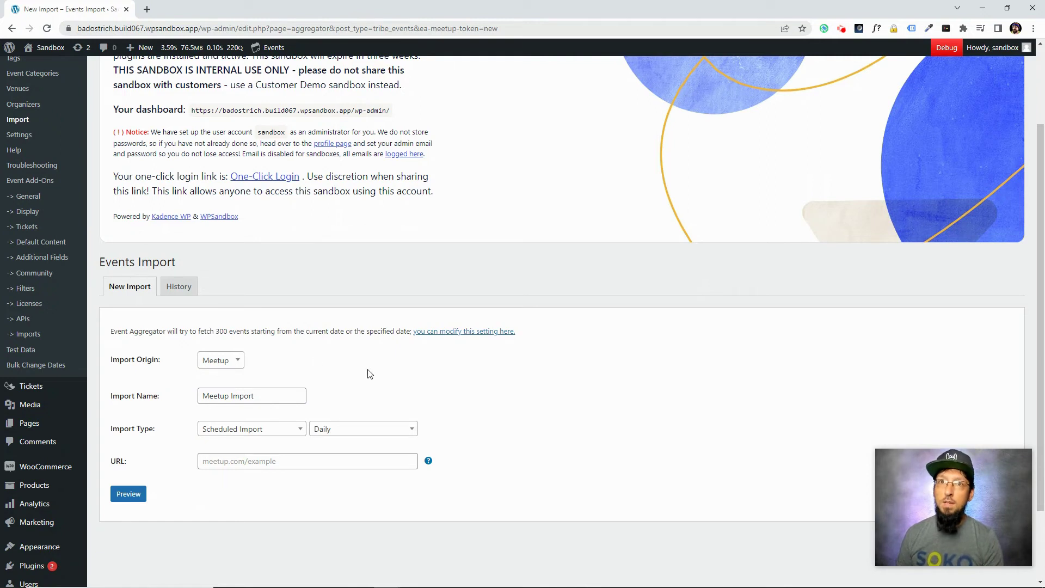
left_click(211, 431)
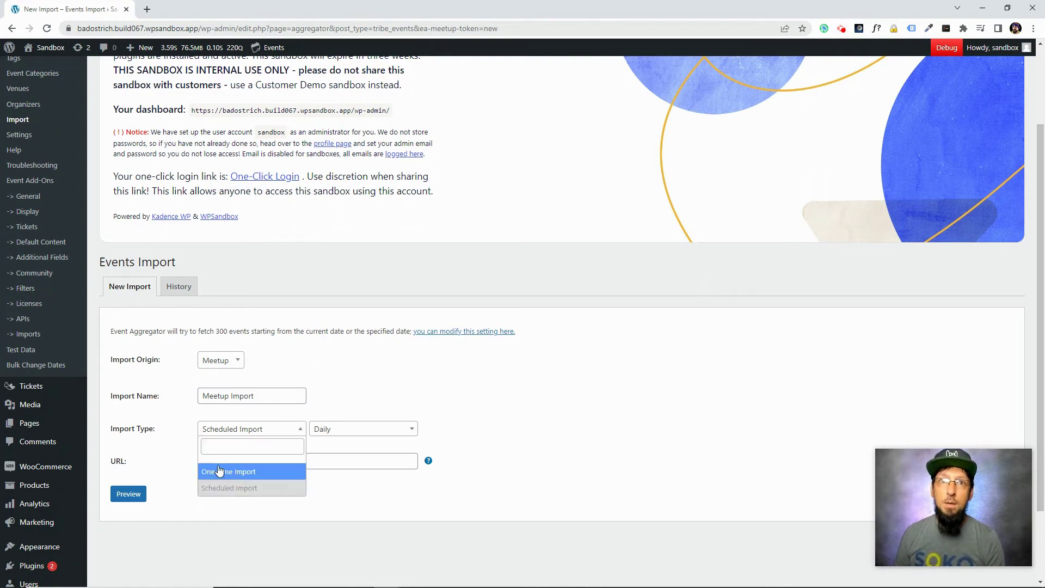
left_click(216, 471)
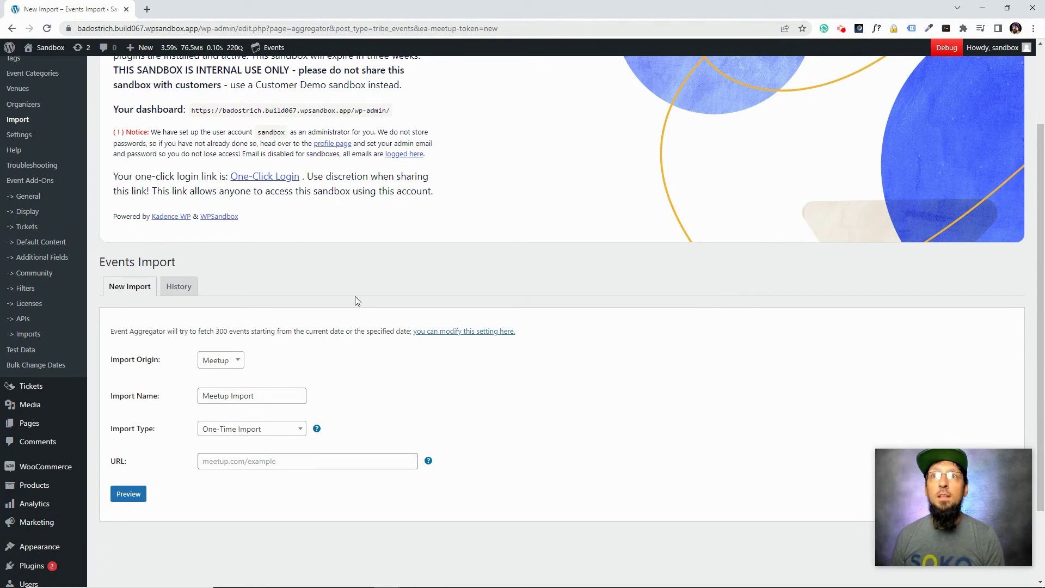
Paste the integrated-men-minneapolis-mn Meetup group URL and preview its events.
left_click(209, 458)
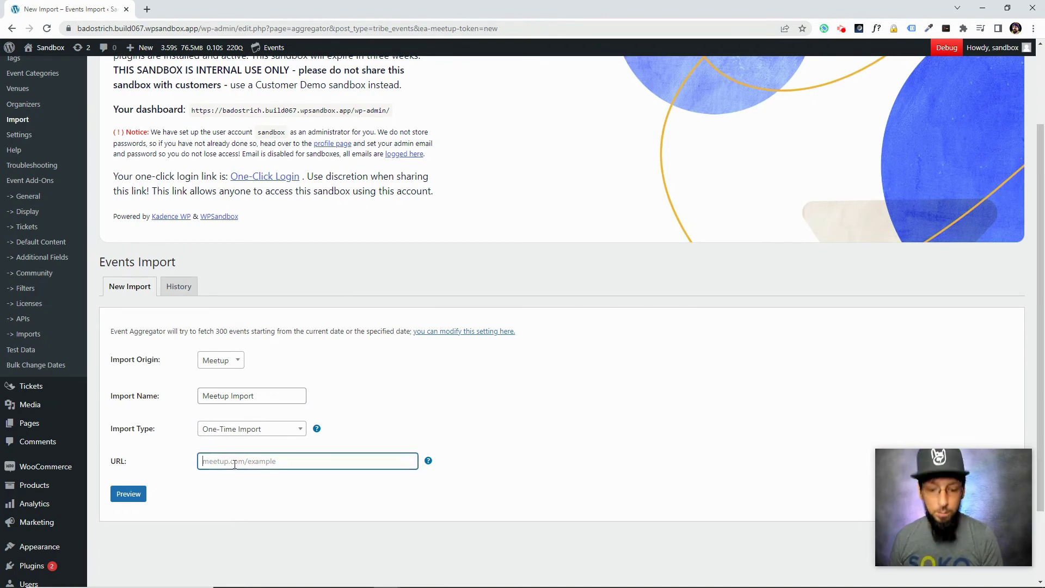
type("https://www.meetup.com/integrated-men-minneapolis-mn/")
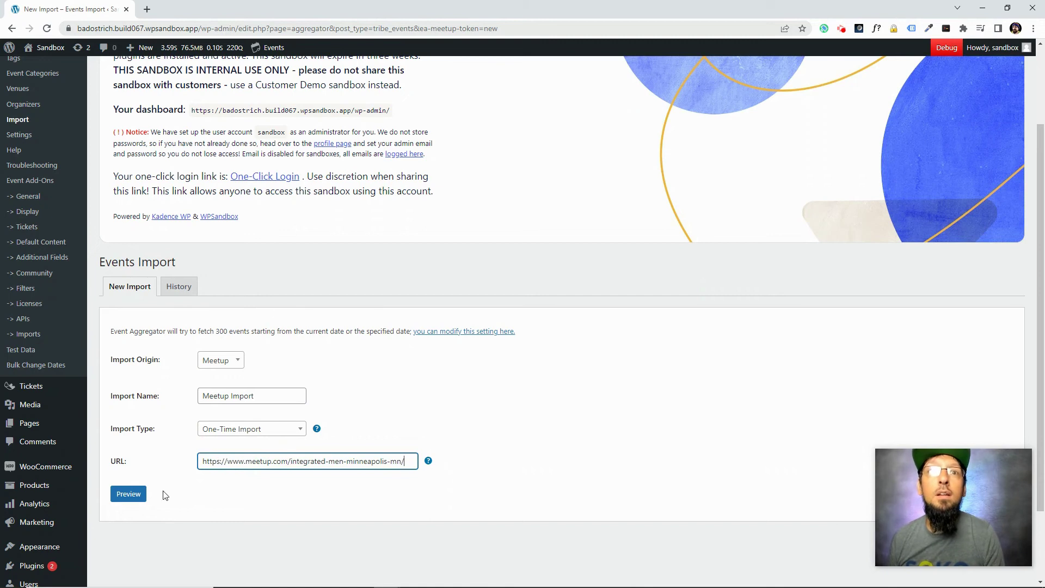
left_click(136, 497)
Import all four previewed Meetup events as Published, leaving the category unset.
scroll(225, 445, "down", 2)
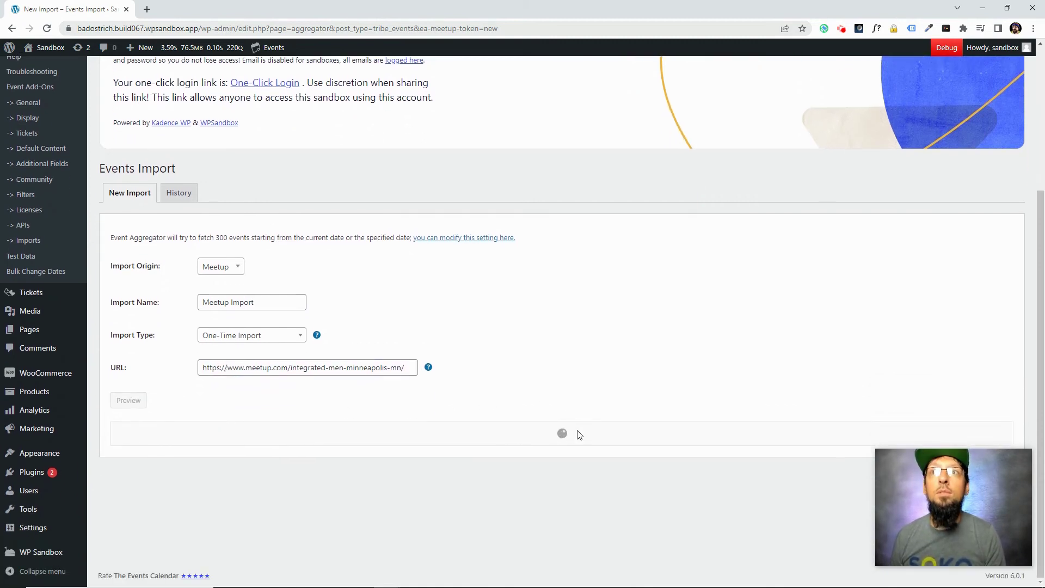
scroll(580, 435, "down", 2)
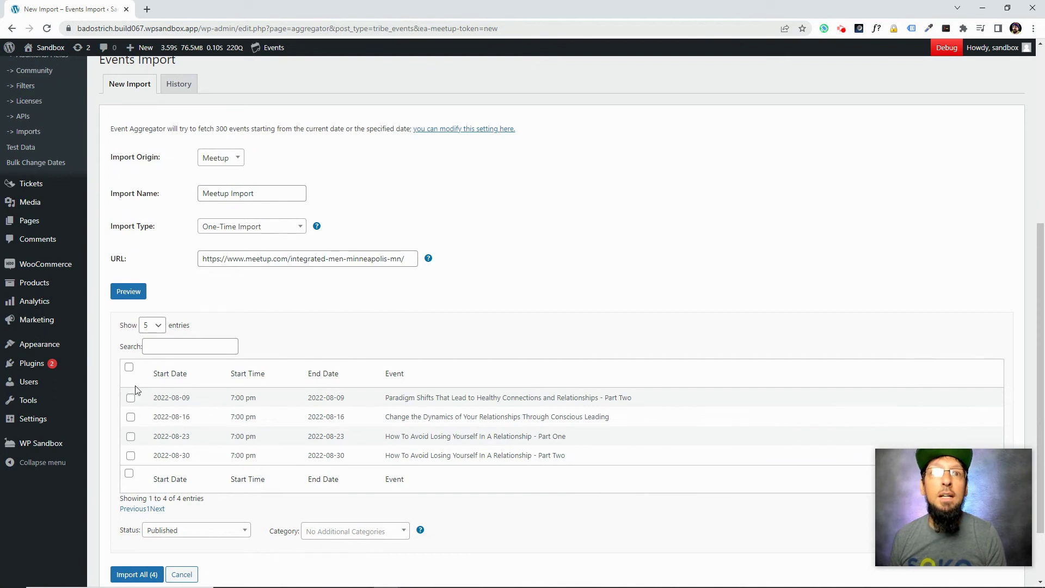
scroll(229, 441, "down", 1)
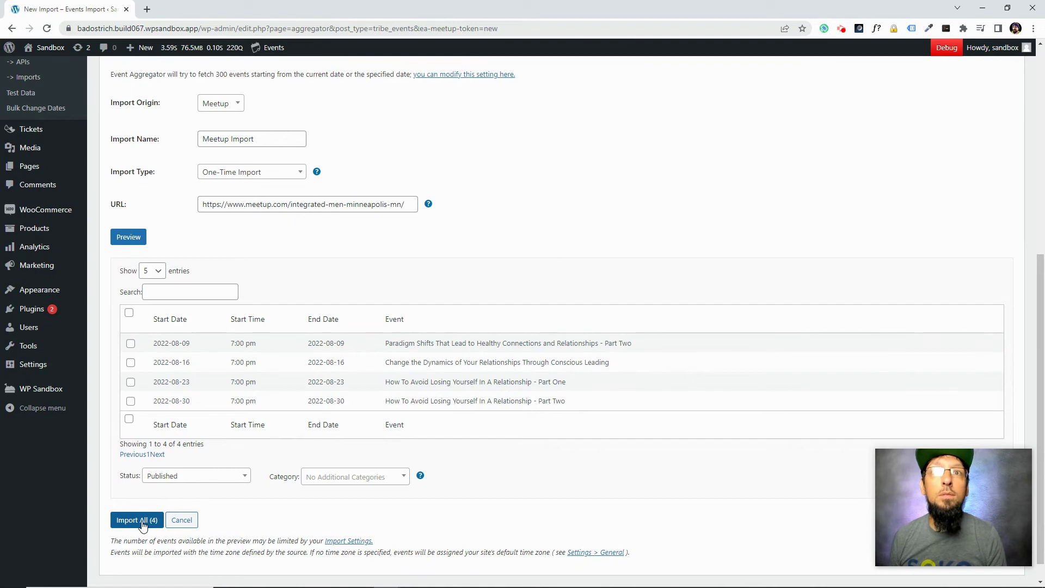
left_click(362, 479)
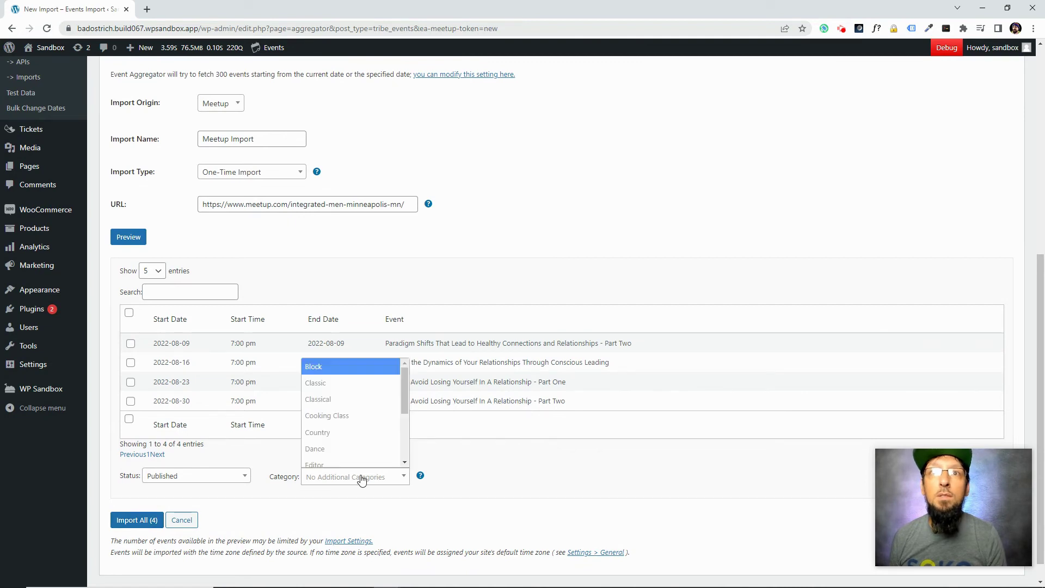
left_click(233, 511)
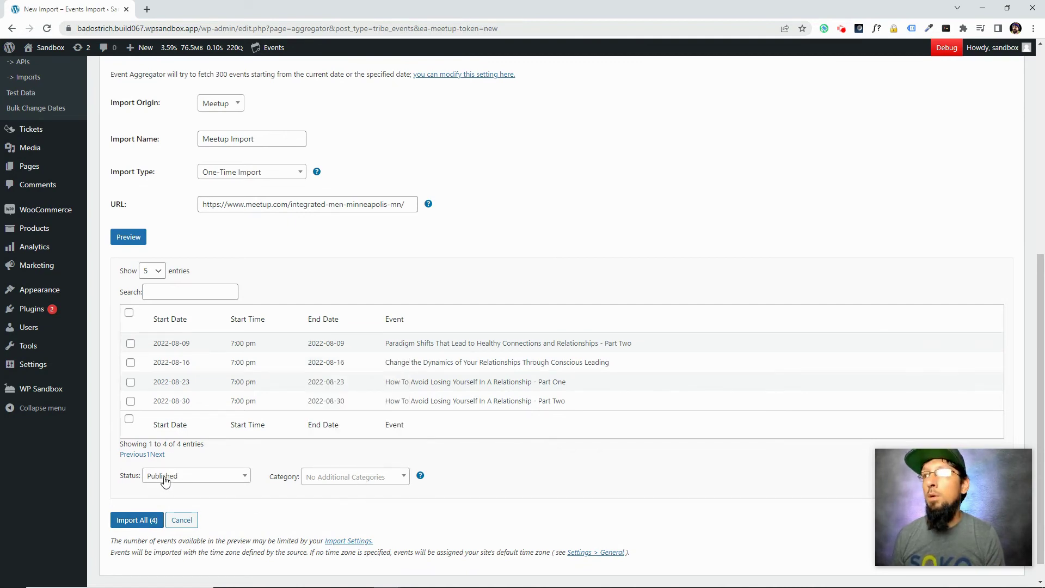
left_click(145, 519)
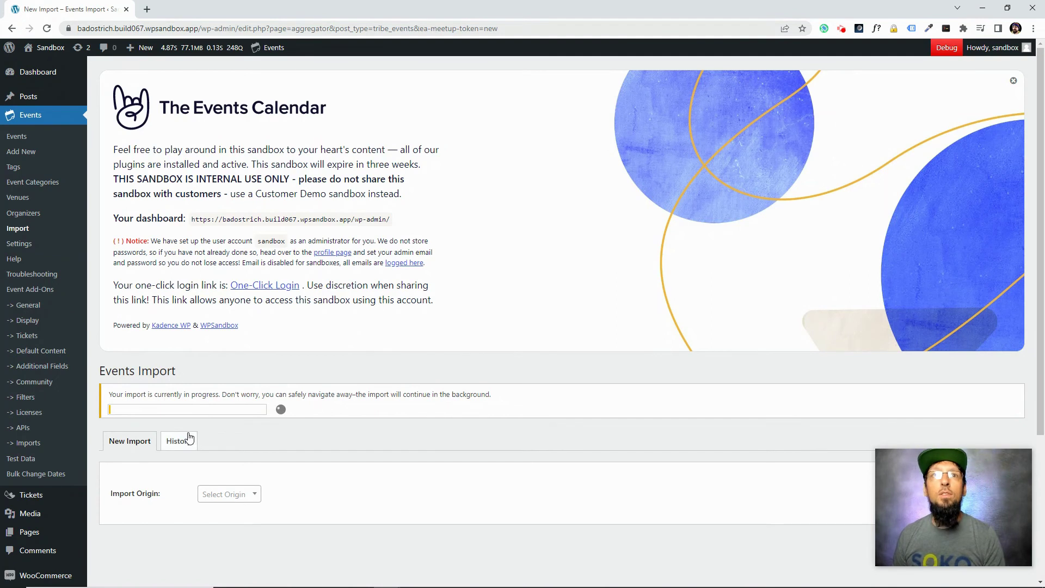
scroll(240, 436, "down", 1)
scroll(278, 414, "up", 1)
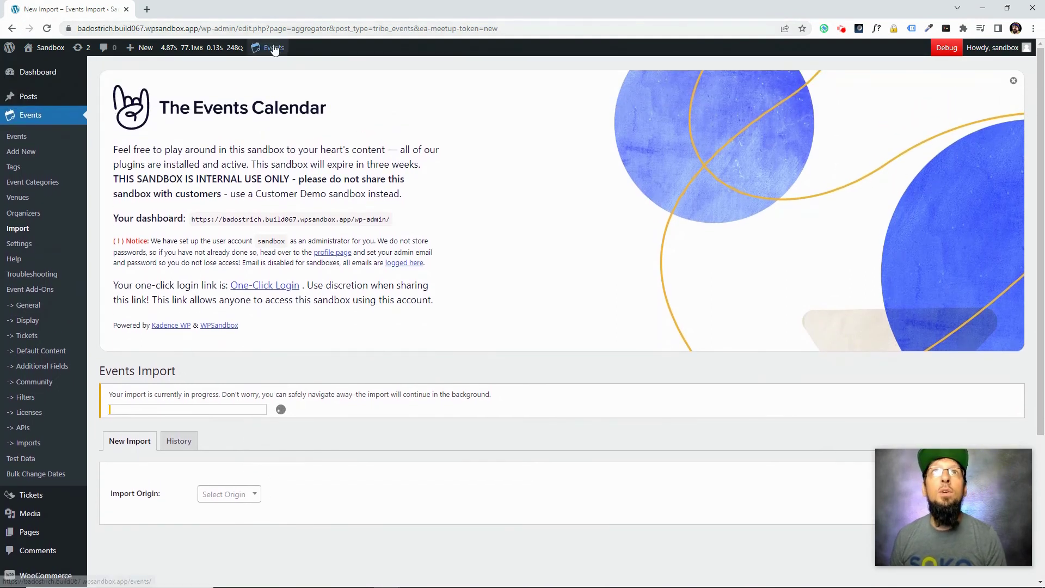
Open the front-end events calendar in a new browser tab and scroll through it.
mouse_move(273, 53)
right_click(274, 72)
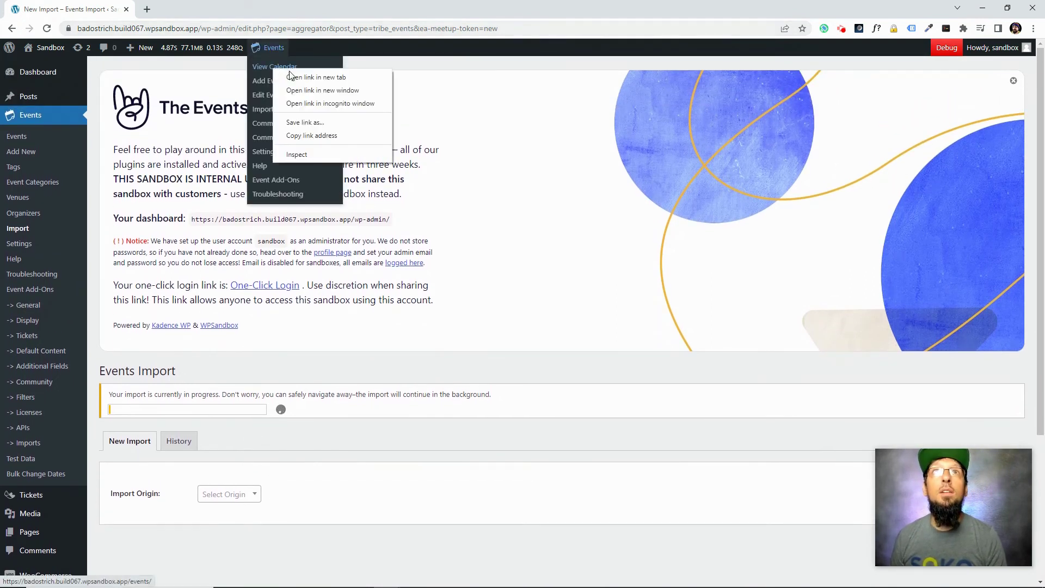
left_click(289, 78)
left_click(202, 18)
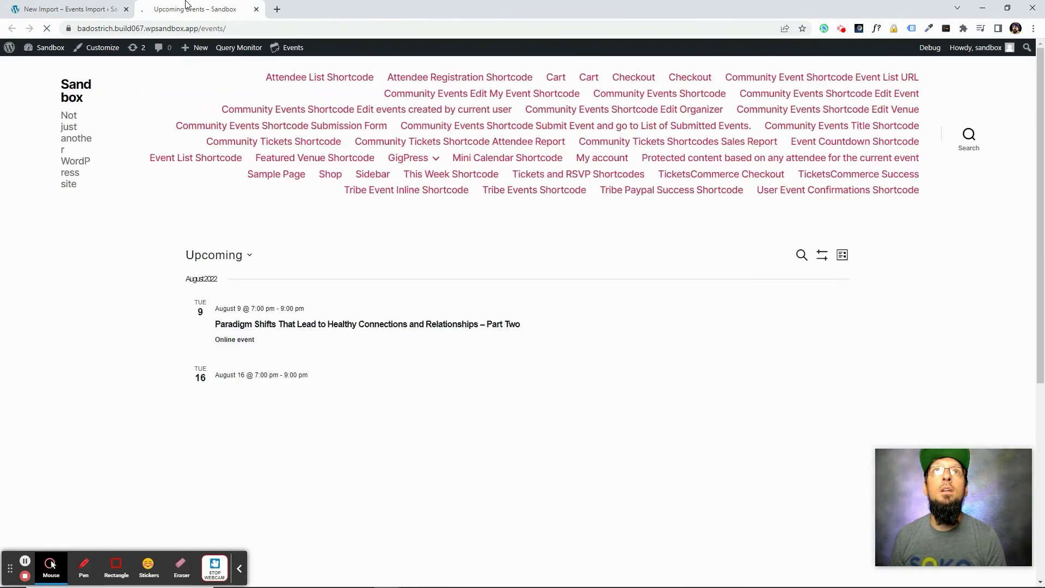
scroll(391, 348, "down", 8)
scroll(396, 352, "down", 3)
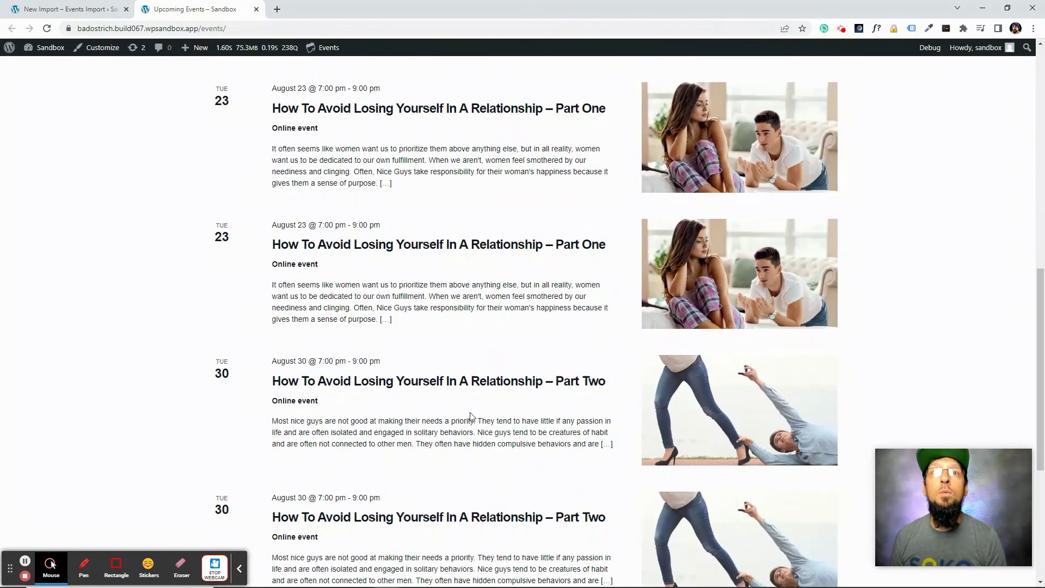
scroll(471, 334, "down", 3)
scroll(430, 330, "up", 12)
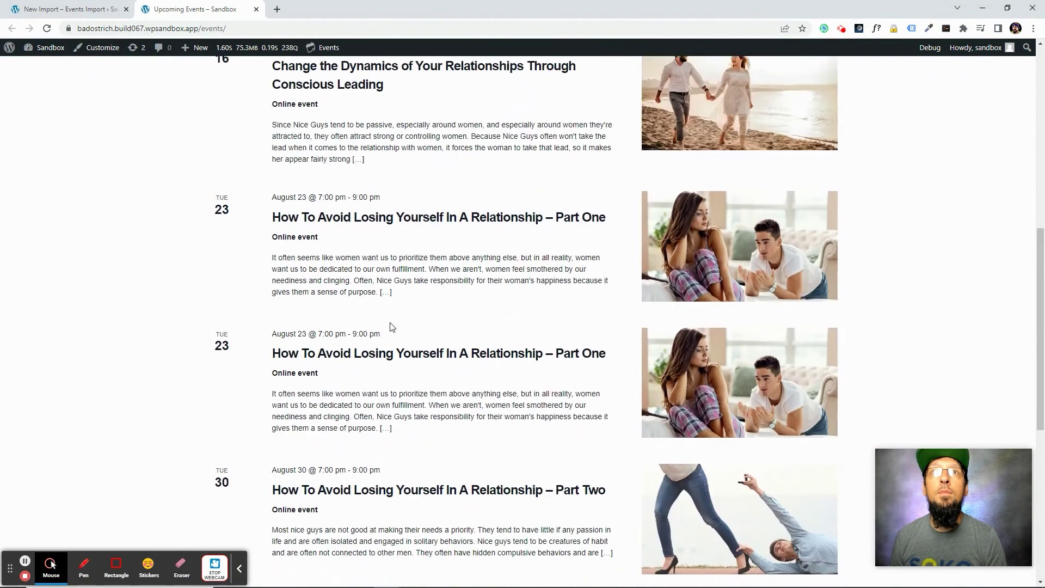
left_click(240, 570)
scroll(304, 493, "down", 1)
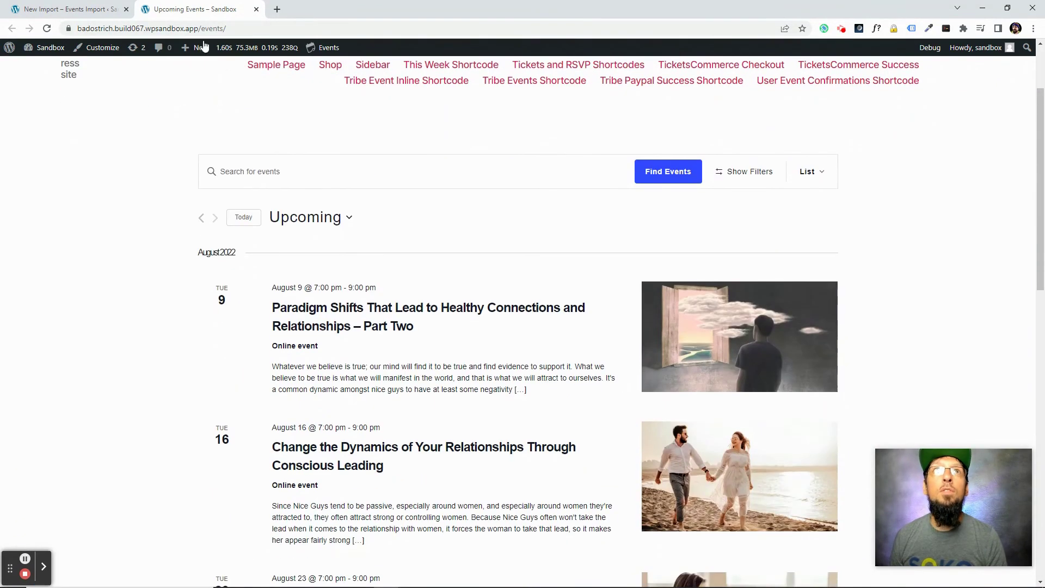
Back on the admin page, review the import history showing the one-time Meetup Import with 6 new events.
left_click(70, 13)
scroll(139, 398, "down", 1)
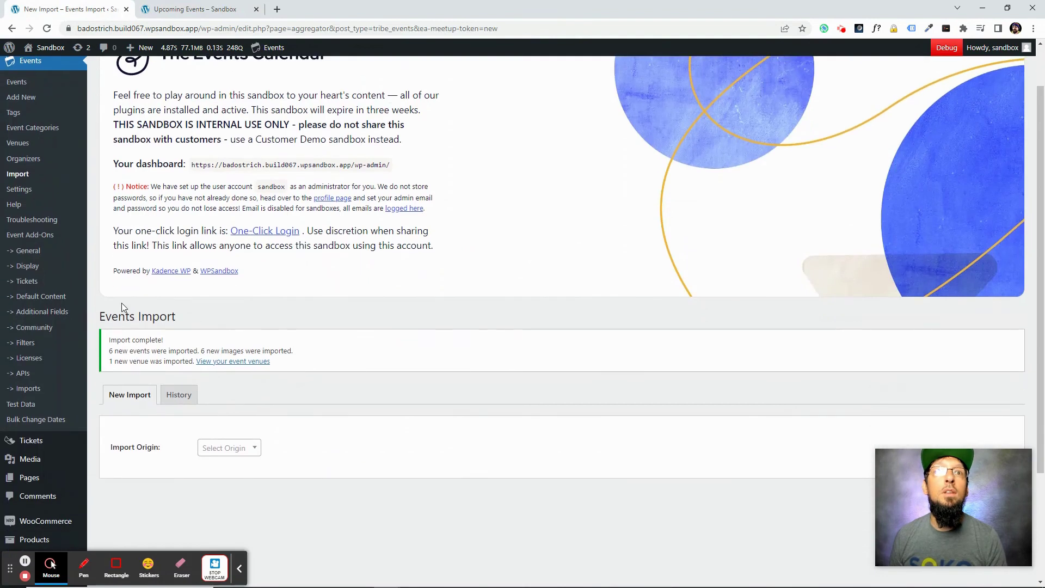
left_click(171, 397)
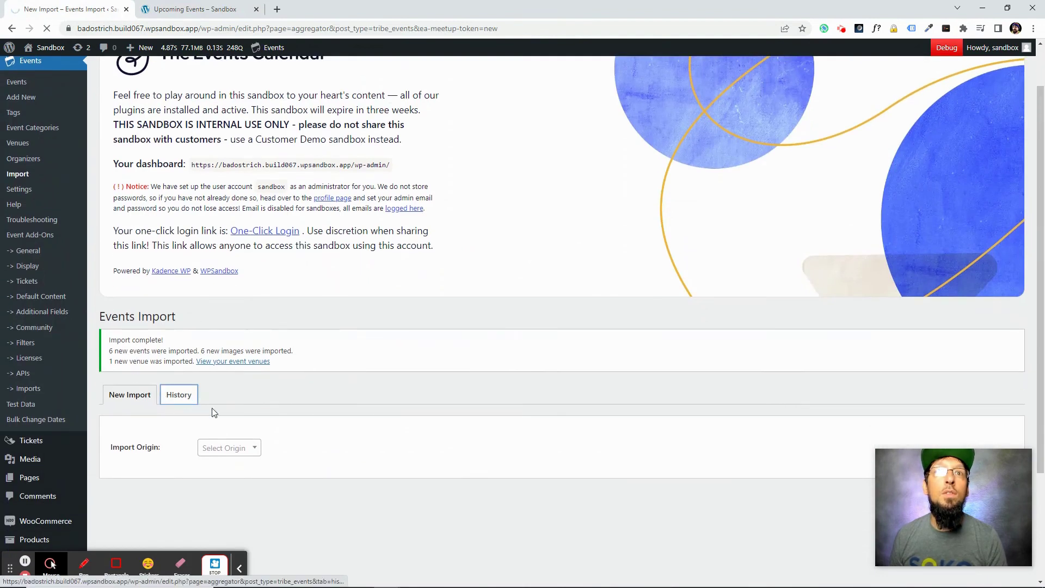
scroll(184, 400, "down", 3)
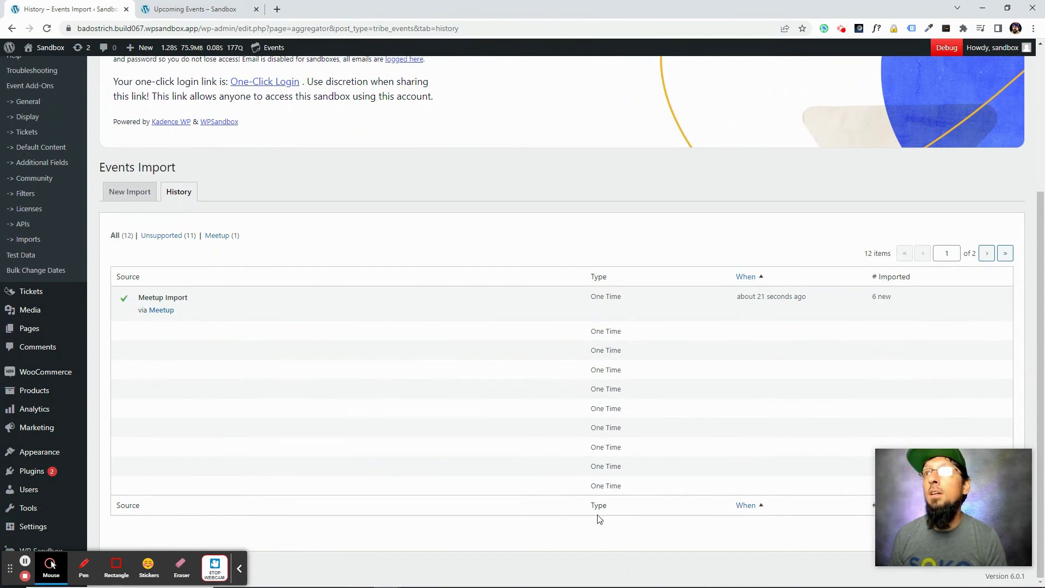
scroll(207, 328, "up", 3)
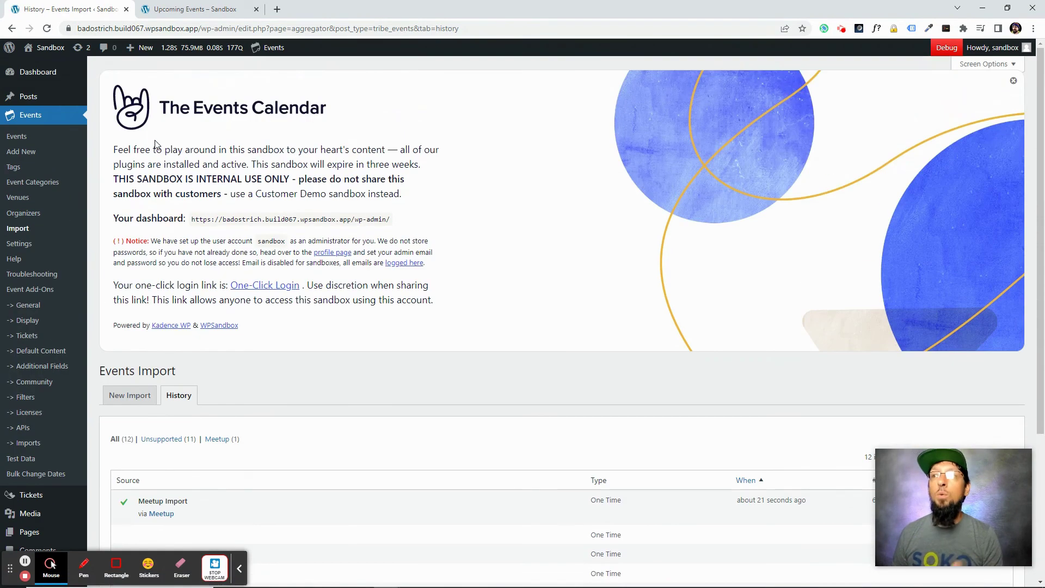
scroll(332, 391, "down", 3)
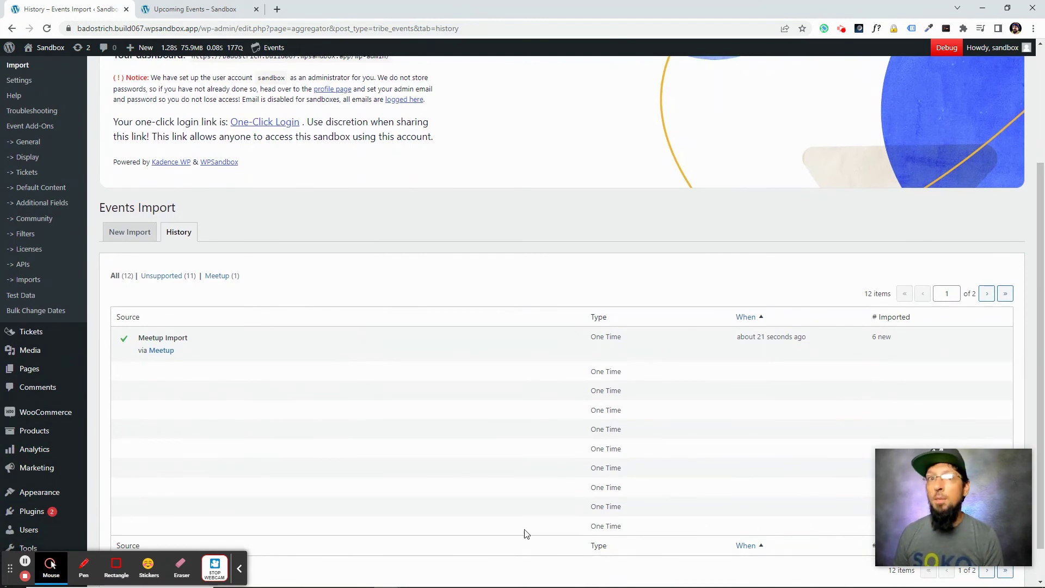
left_click(240, 569)
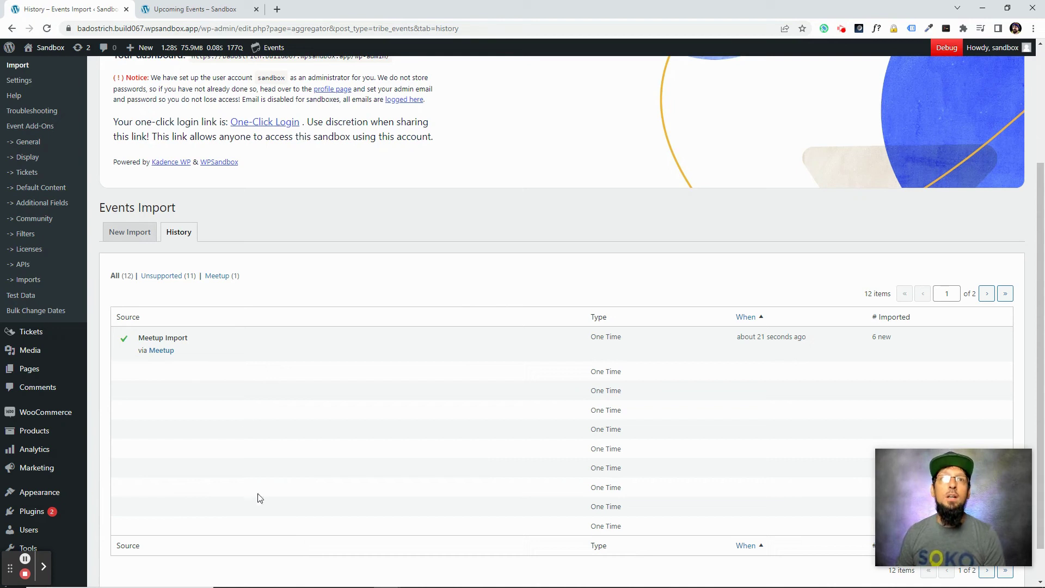
Review the Upcoming Events list showing the imported August 9, 16 and 23, 2022 events.
left_click(196, 9)
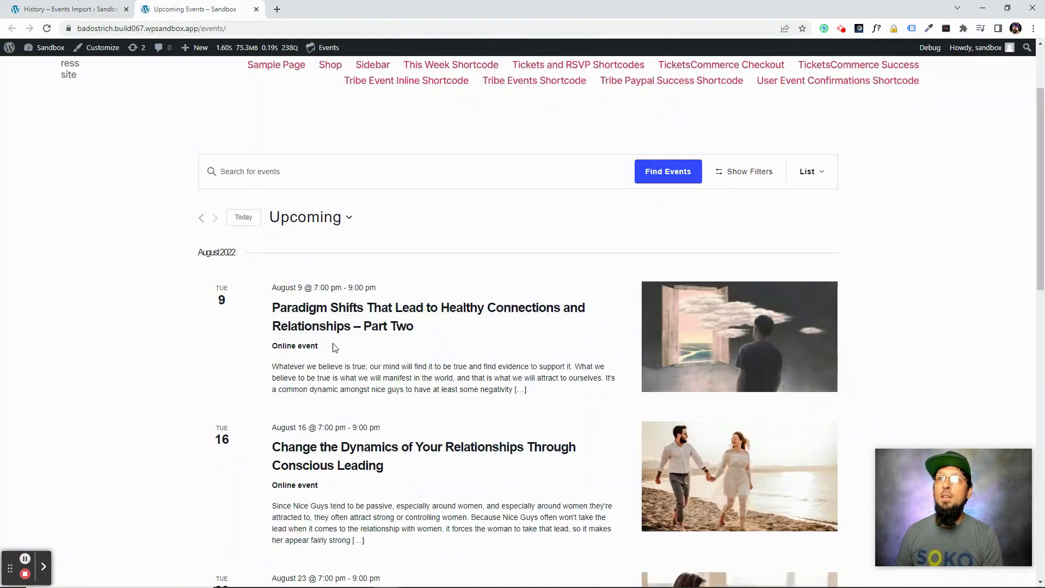
scroll(532, 351, "down", 3)
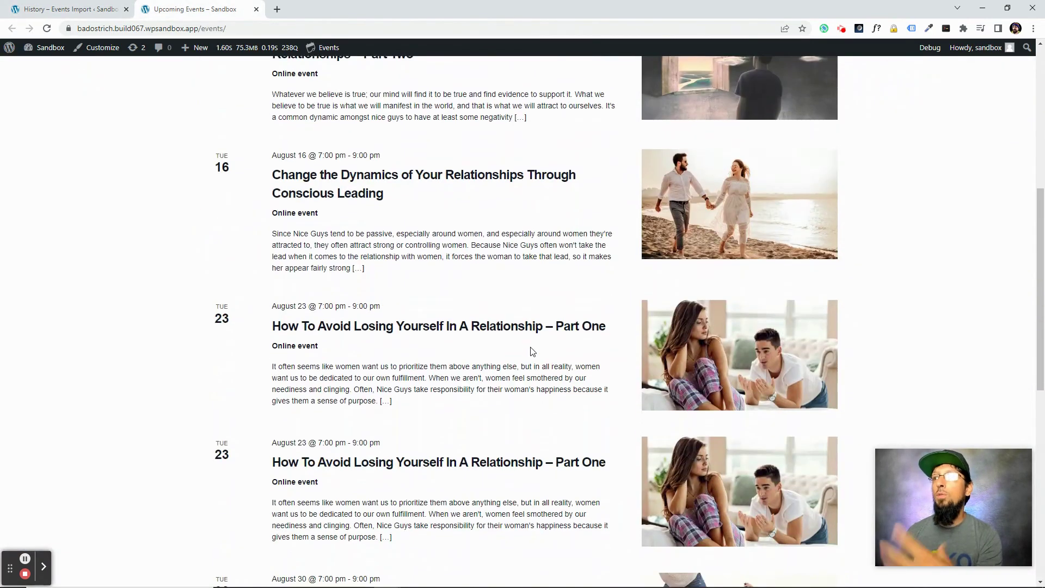
scroll(589, 306, "up", 3)
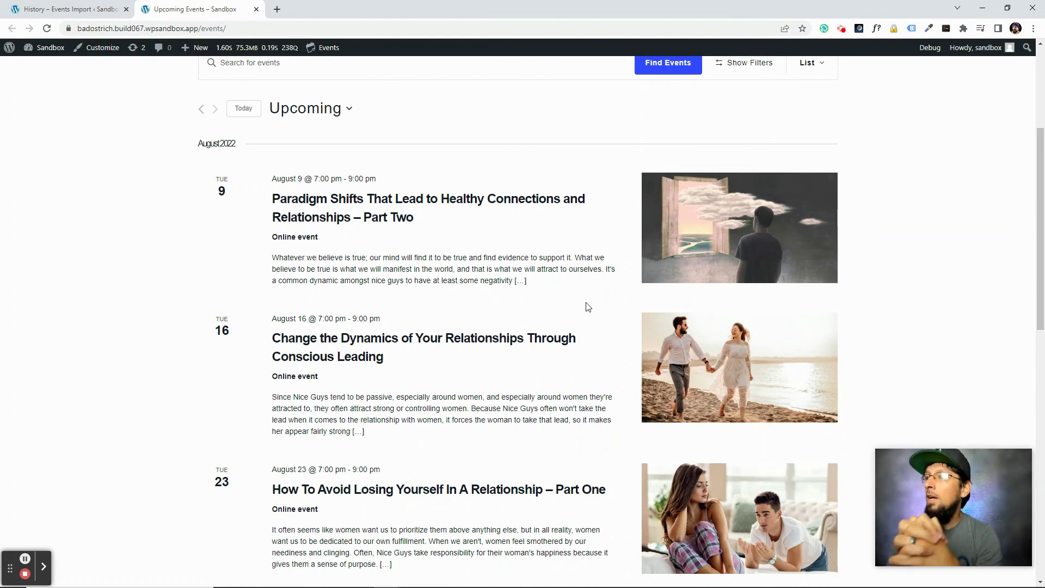
Switch back to the Events Import history tab listing the Meetup Import's 6 new events.
left_click(64, 9)
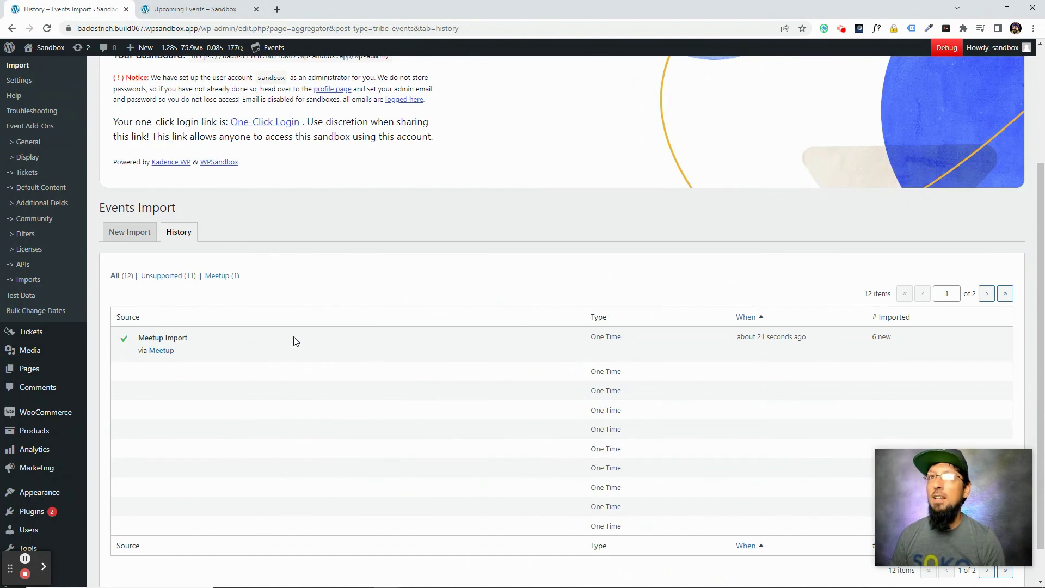